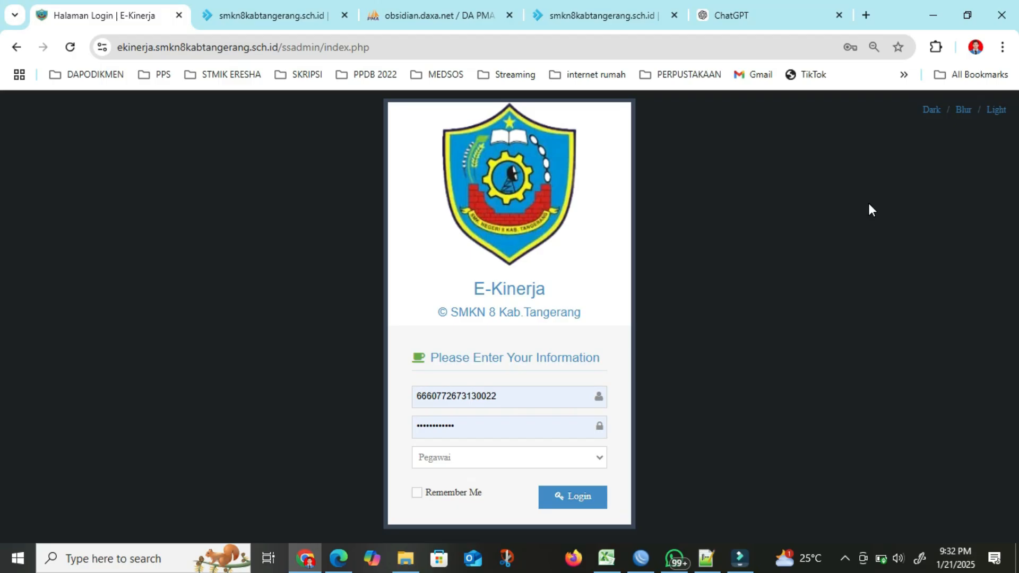
# Preview the Blur and Light themes of the login page, then return to Dark.
pyautogui.click(932, 114)
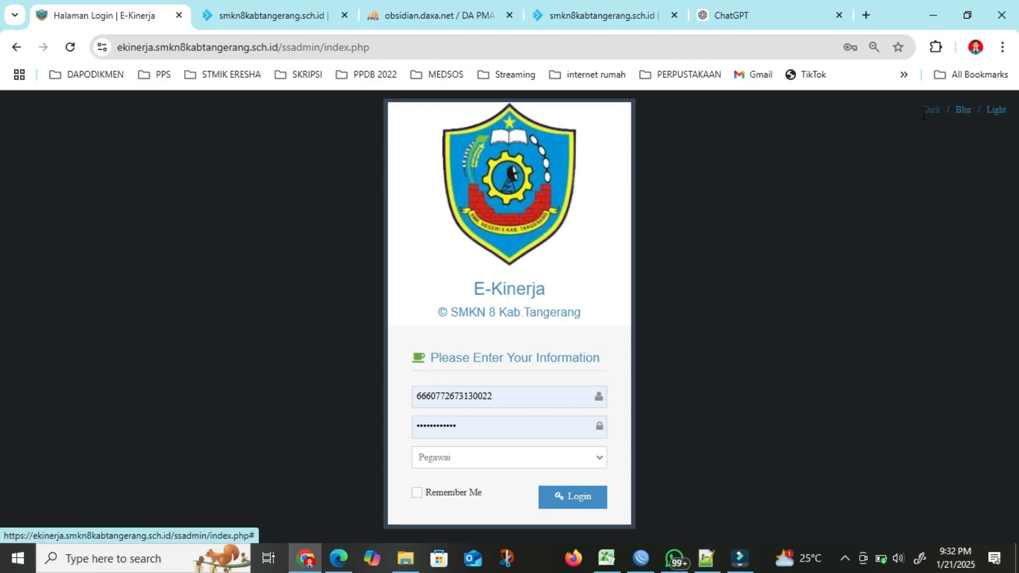
pyautogui.click(962, 112)
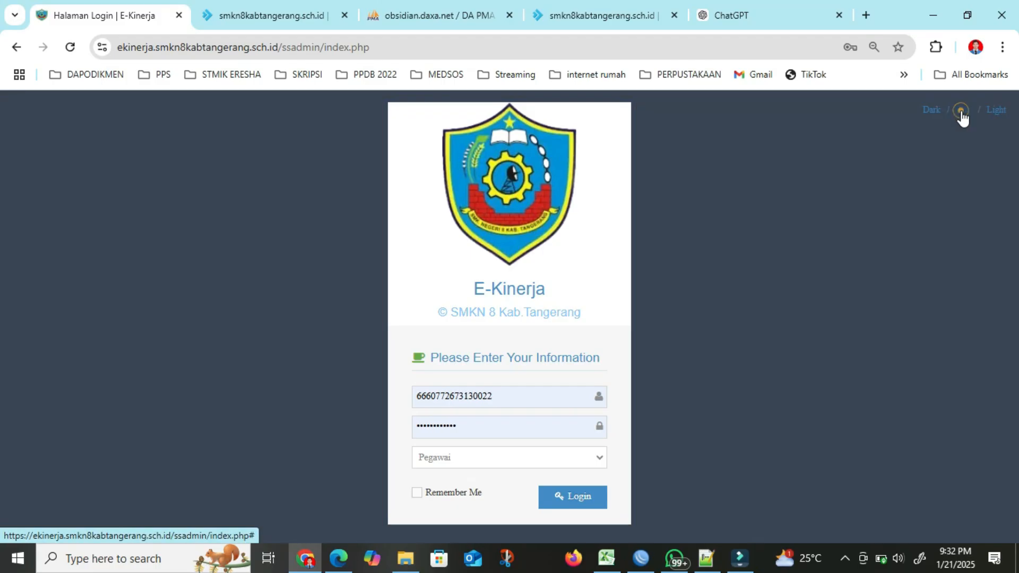
pyautogui.click(996, 111)
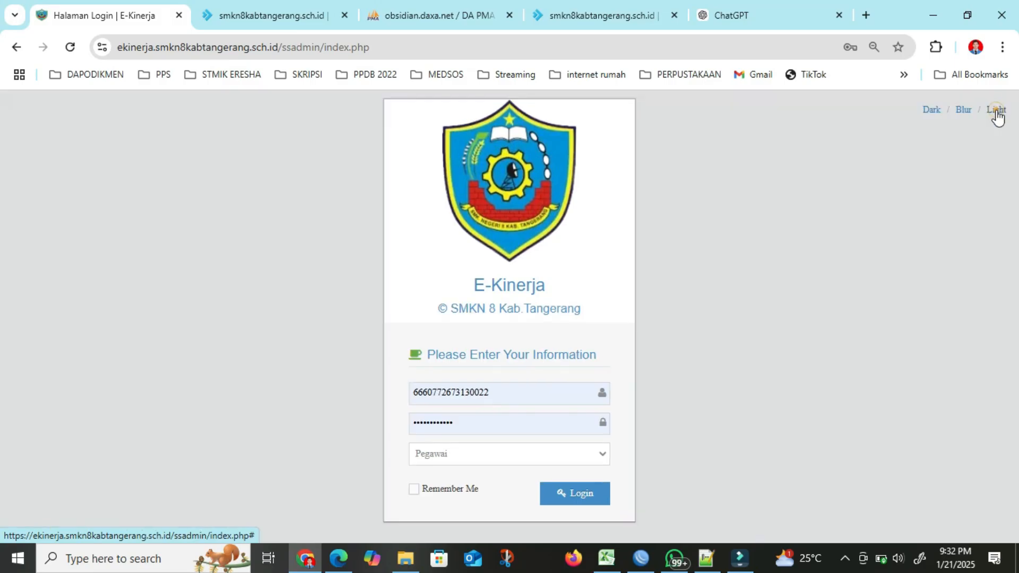
pyautogui.click(932, 113)
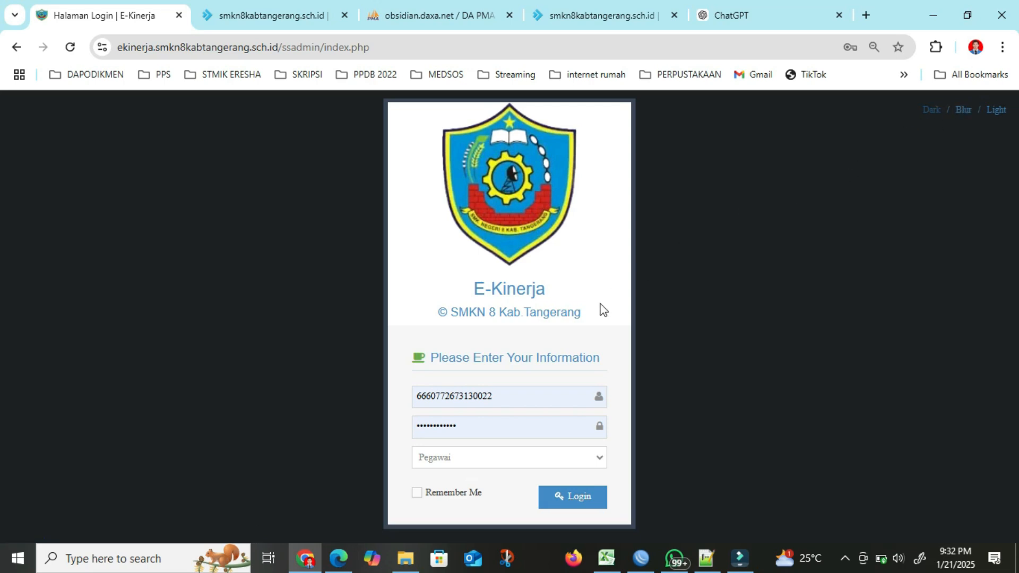
# Log in to E-Kinerja with the prefilled credentials and the Pegawai user role.
pyautogui.click(475, 398)
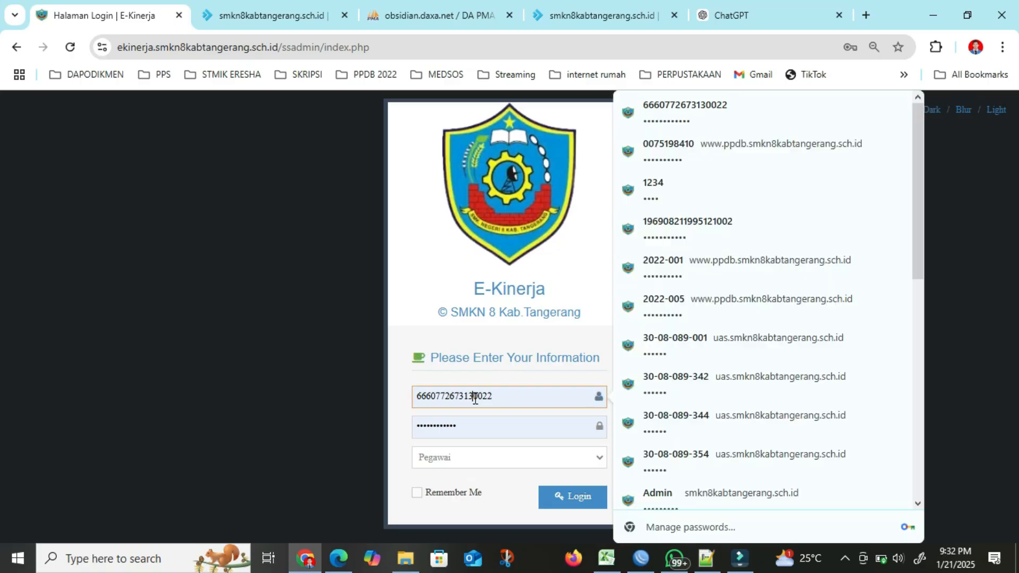
pyautogui.click(452, 428)
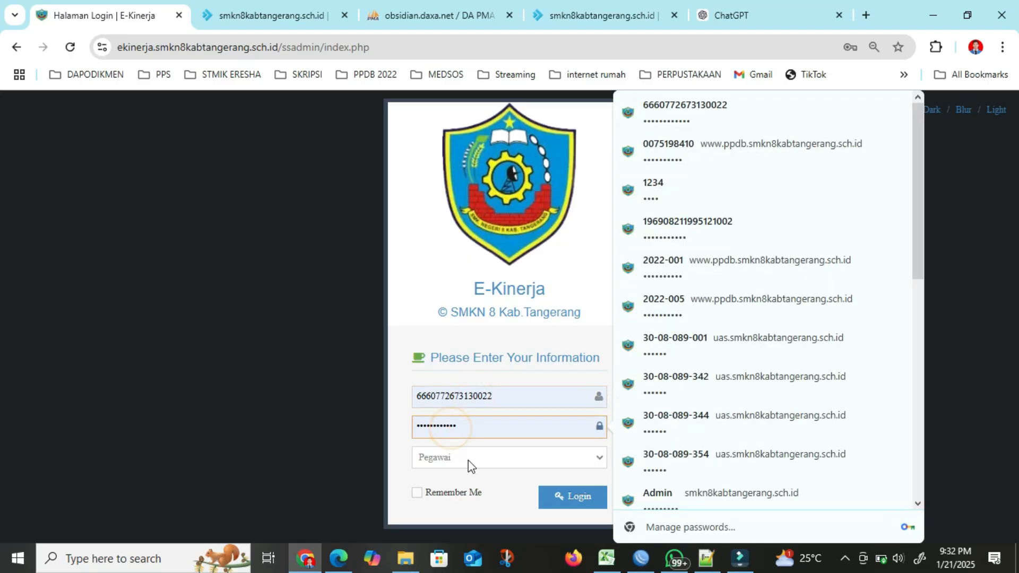
pyautogui.click(500, 461)
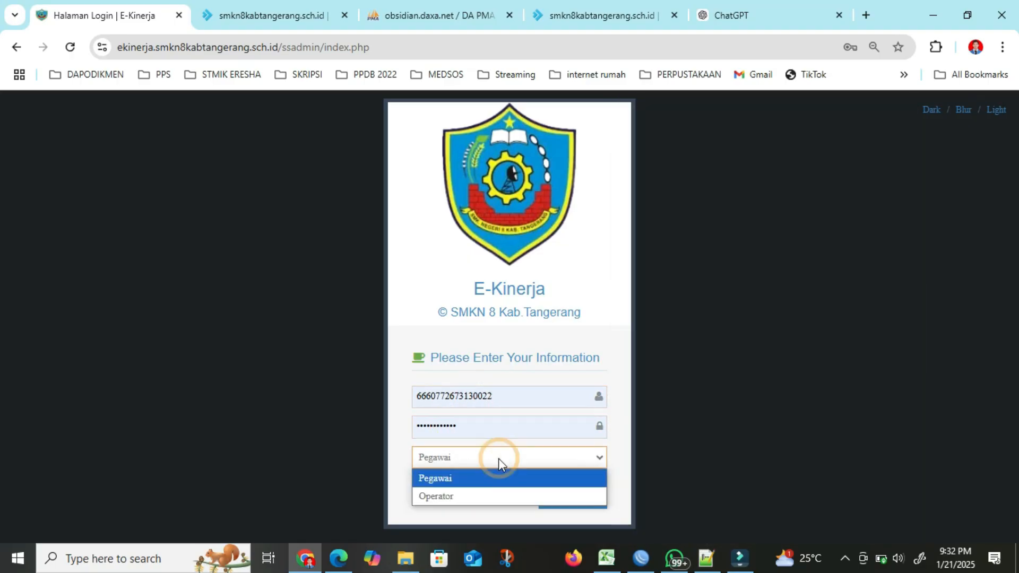
pyautogui.click(459, 480)
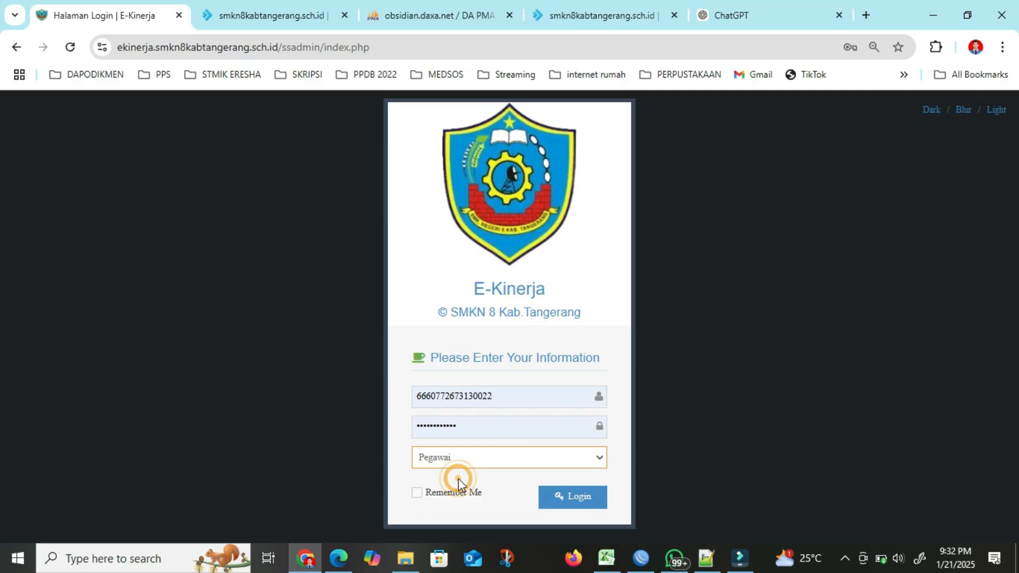
pyautogui.click(583, 502)
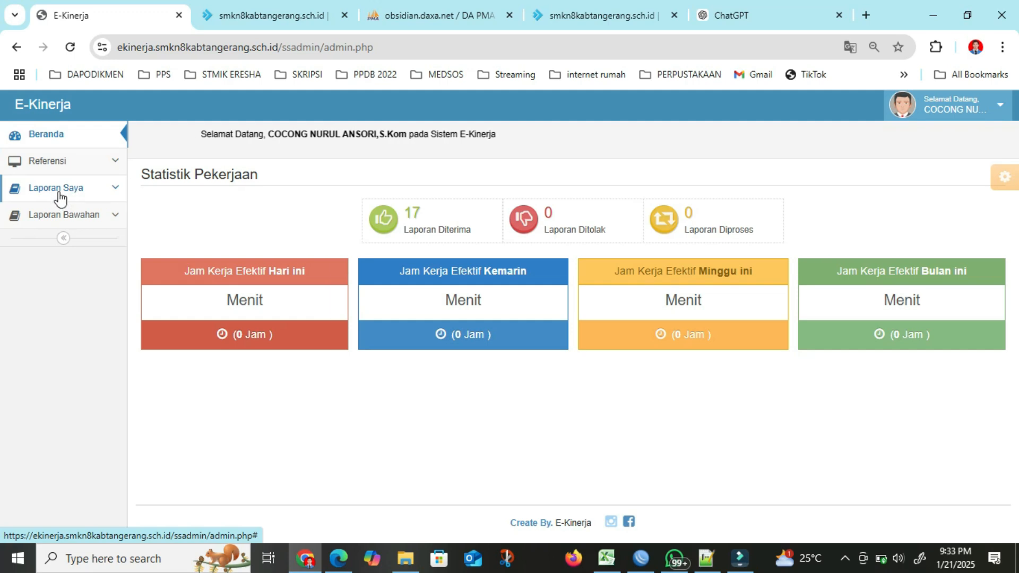
# Open the Laporan Harian list of own reports and start adding a new entry.
pyautogui.click(78, 169)
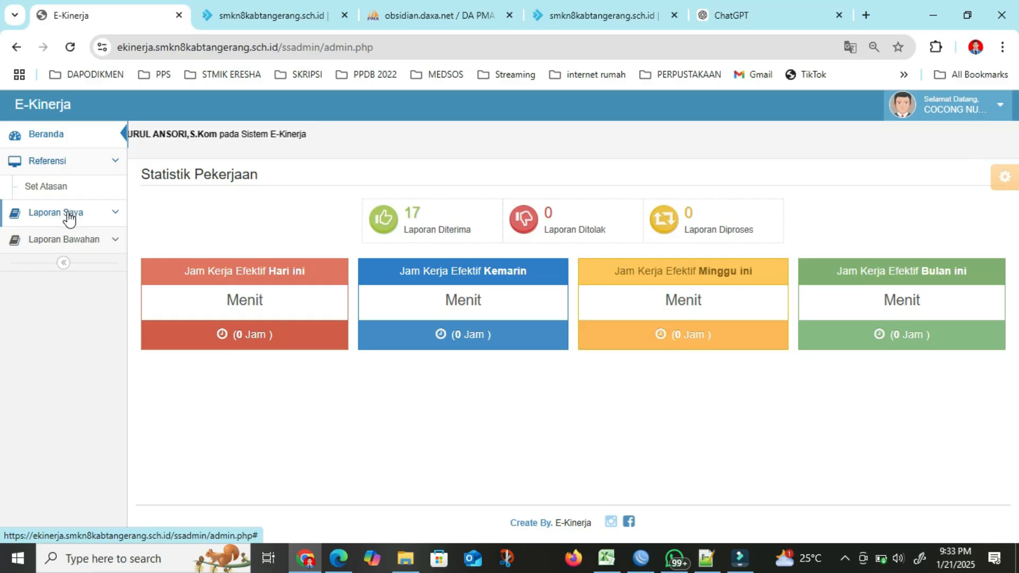
pyautogui.click(69, 215)
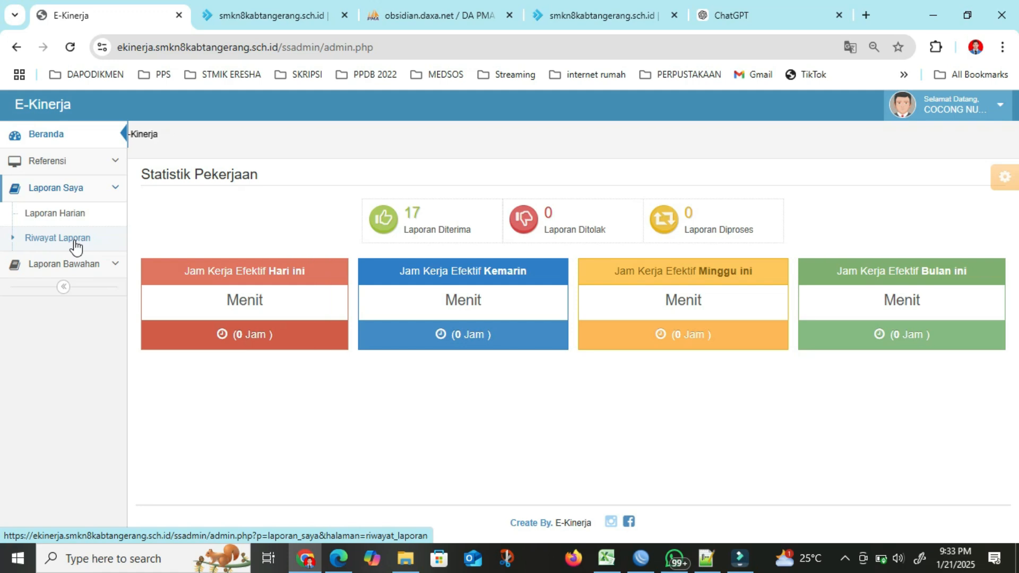
pyautogui.click(54, 217)
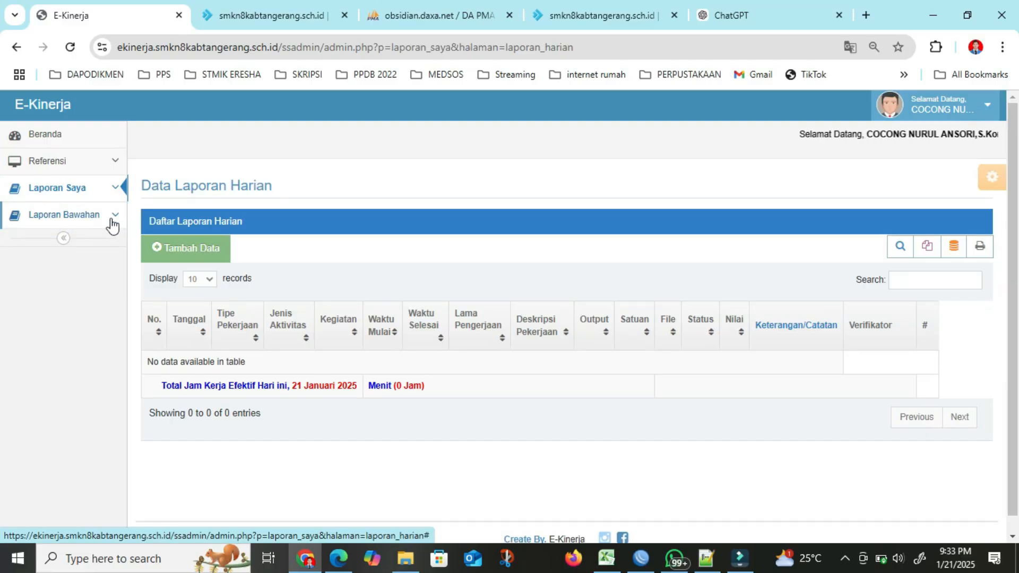
pyautogui.click(189, 250)
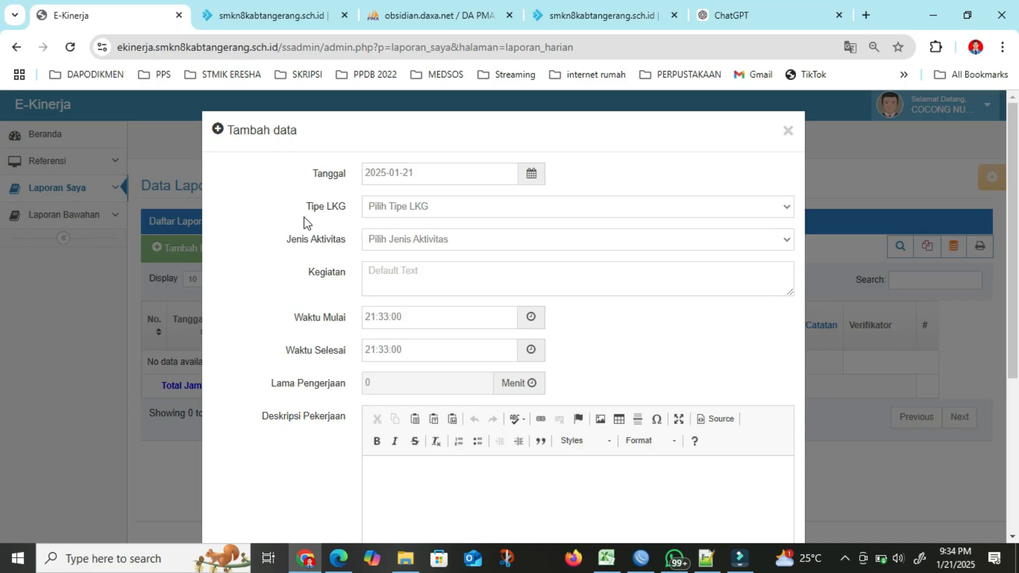
# Set the new report's Tipe LKG to Pokok and its Jenis Aktivitas to Utama.
pyautogui.click(385, 209)
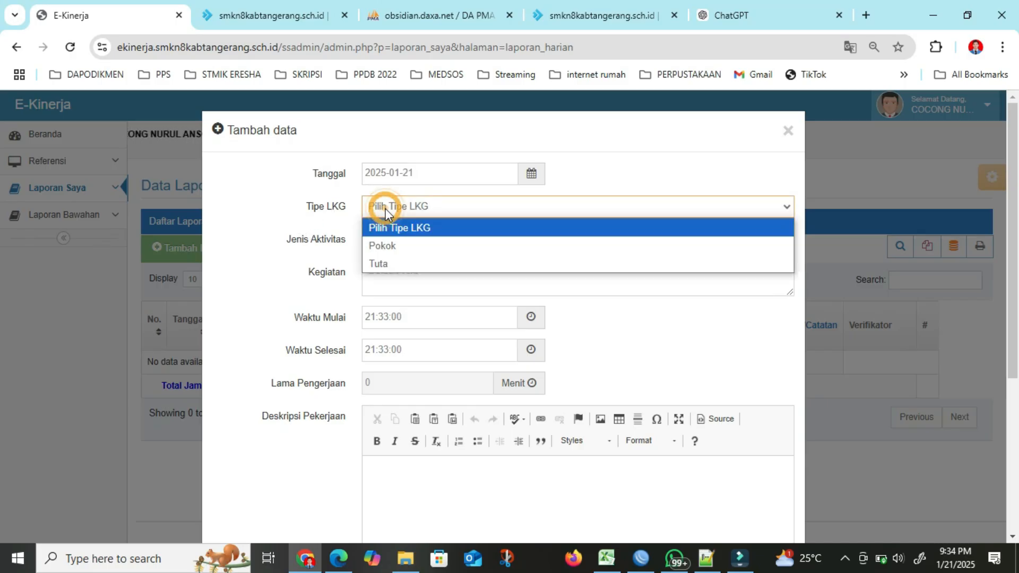
pyautogui.click(386, 247)
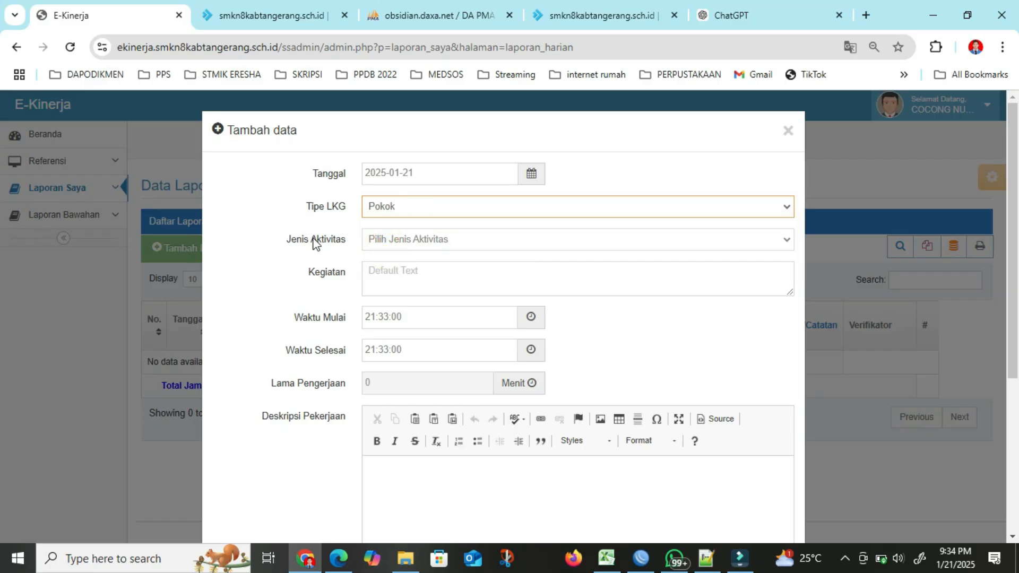
pyautogui.click(393, 243)
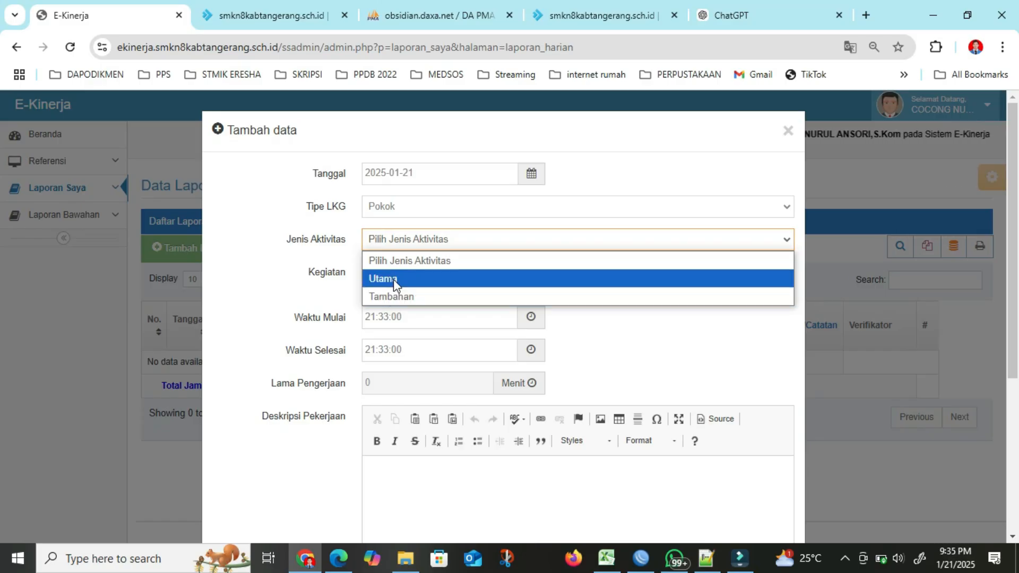
pyautogui.click(393, 279)
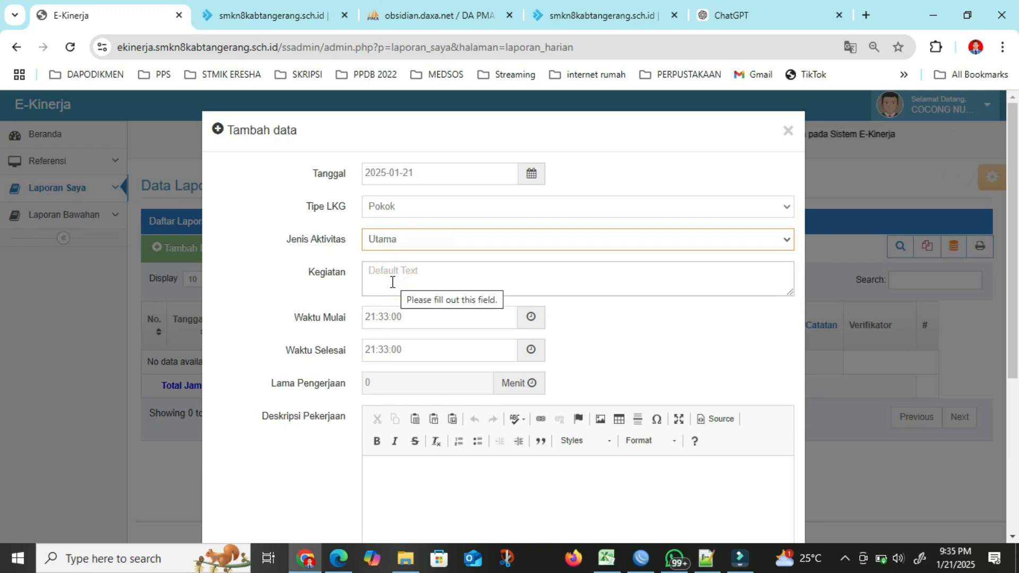
# Fill in the Kegiatan field with "Mengajar Pelajaran Informatika dikelas 10 TKJ 3".
pyautogui.click(387, 282)
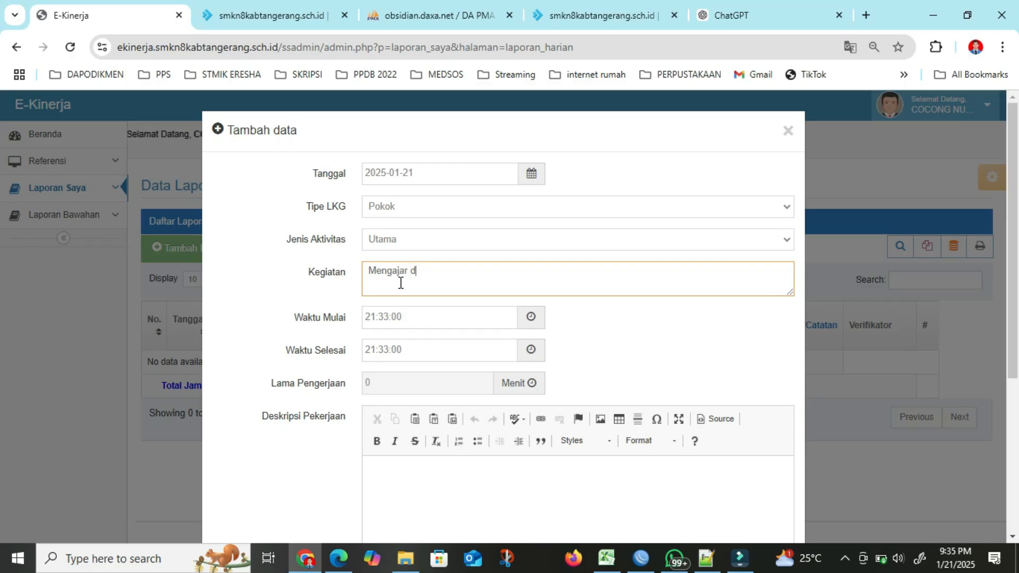
pyautogui.write('elas 10')
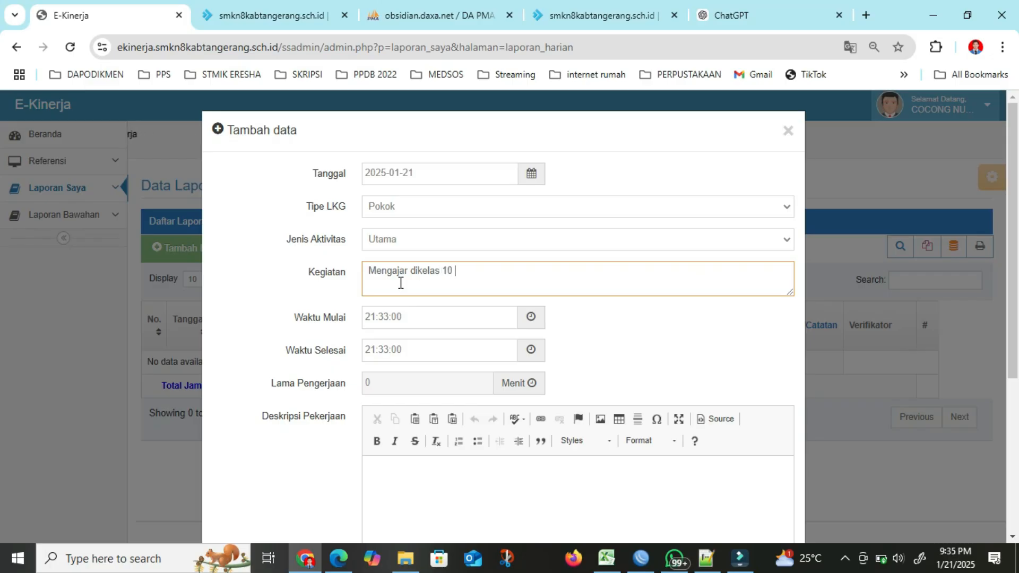
pyautogui.write('`')
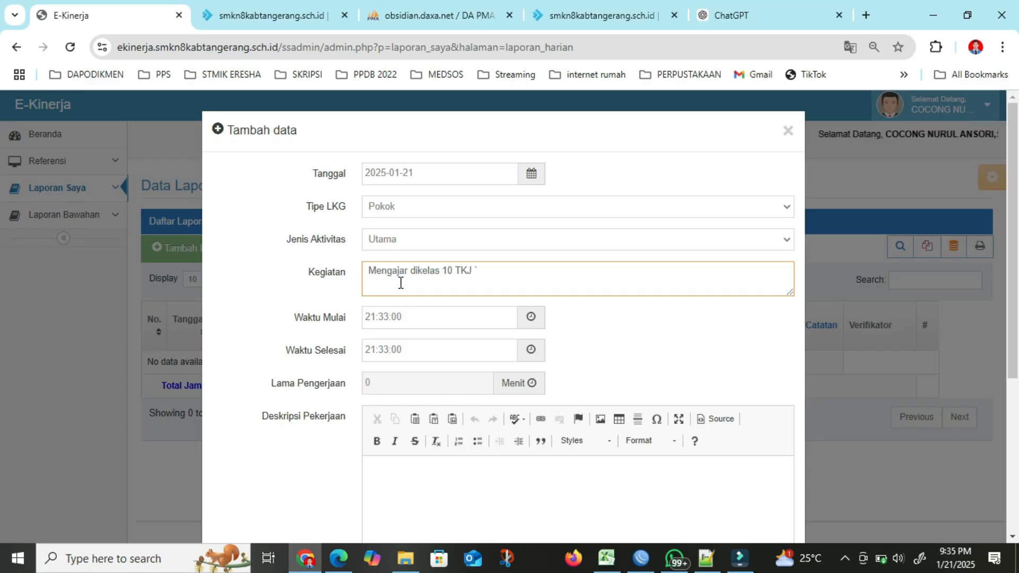
pyautogui.press('BackSpace')
pyautogui.write('1')
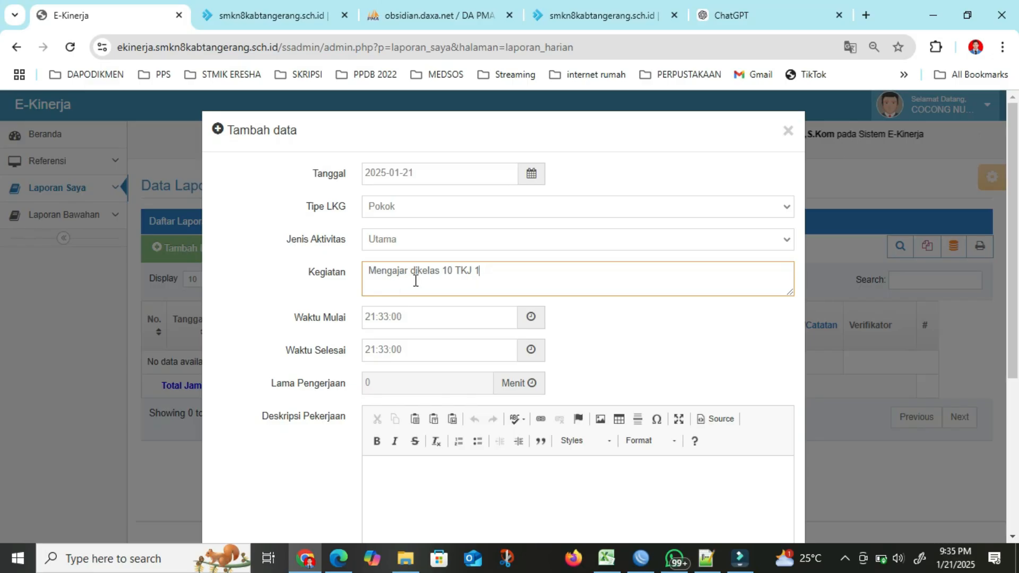
pyautogui.click(410, 271)
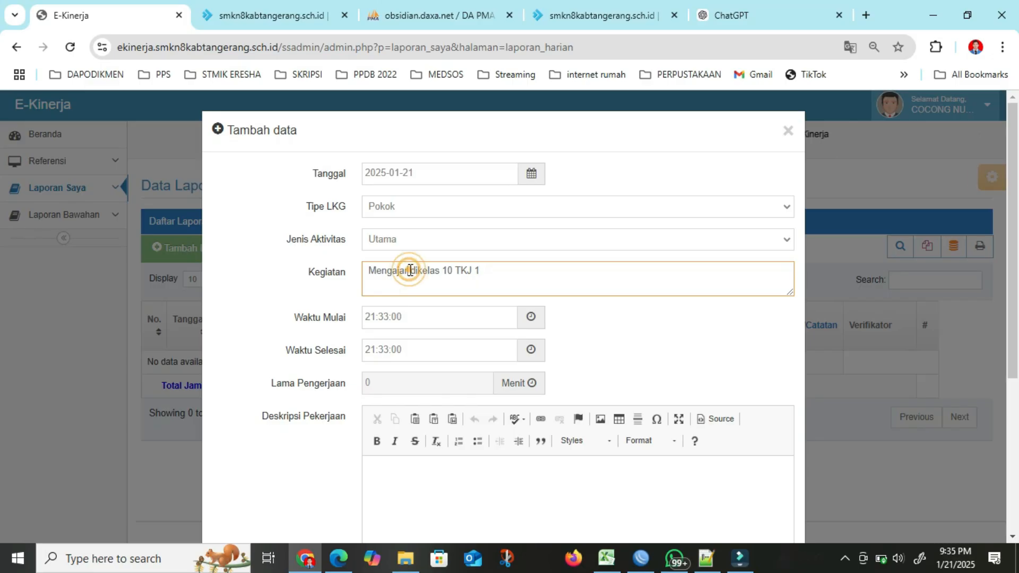
pyautogui.write('Pelajaran Ind')
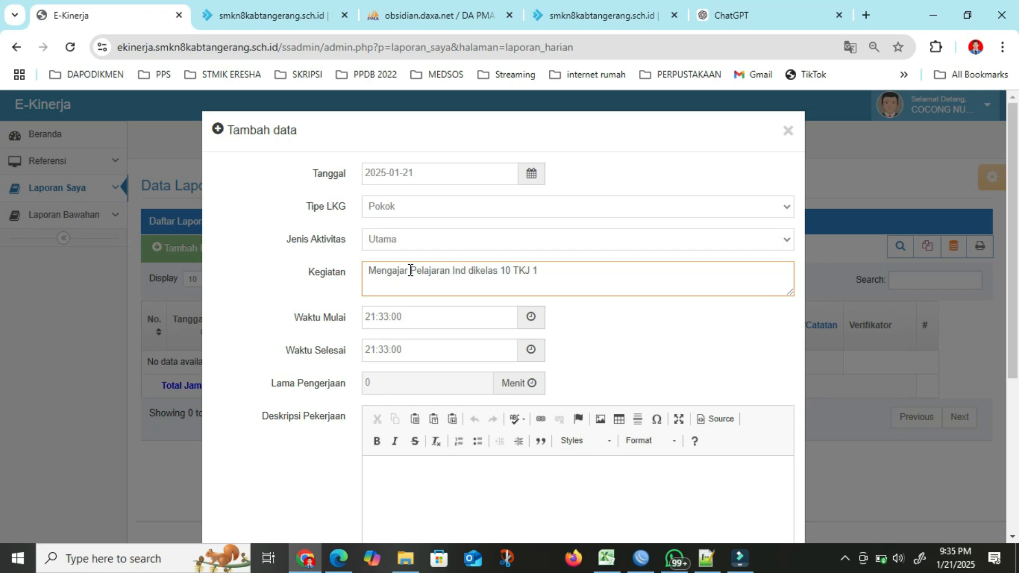
pyautogui.press('BackSpace')
pyautogui.write('formatika')
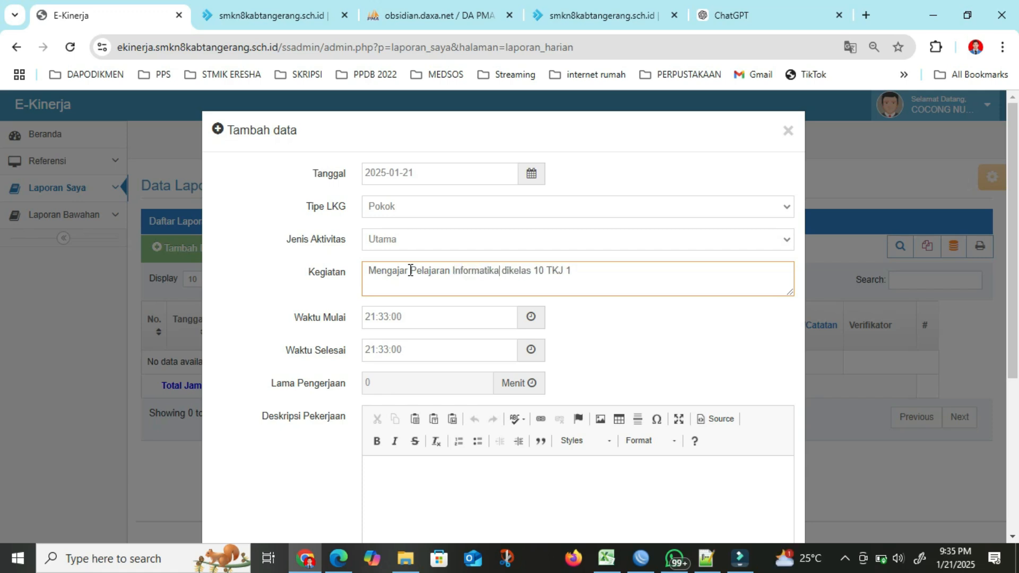
pyautogui.click(592, 270)
pyautogui.press('BackSpace')
pyautogui.write('3')
# Set the report's start time (Waktu Mulai) to 8:00:00.
pyautogui.click(406, 318)
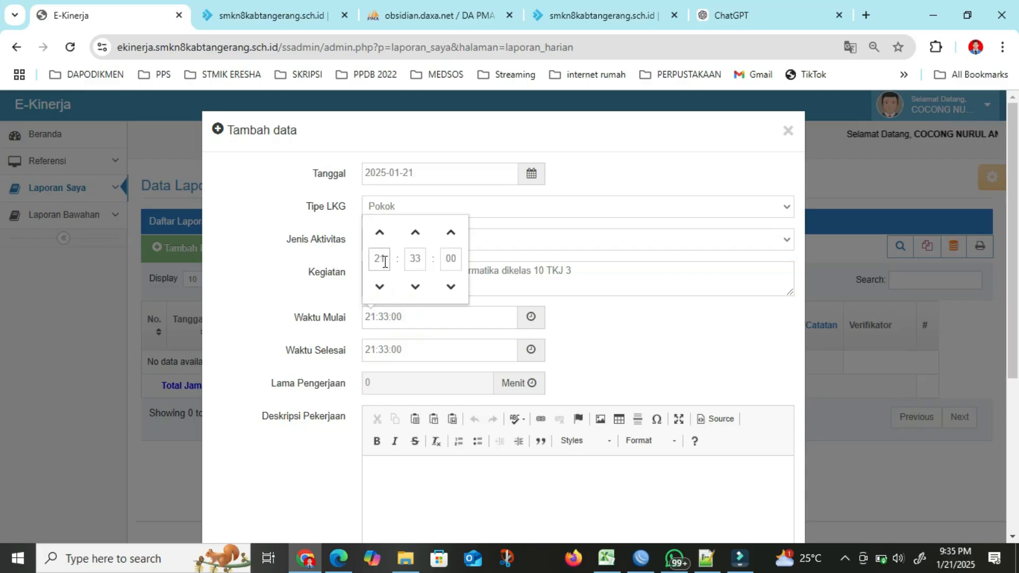
pyautogui.click(379, 288)
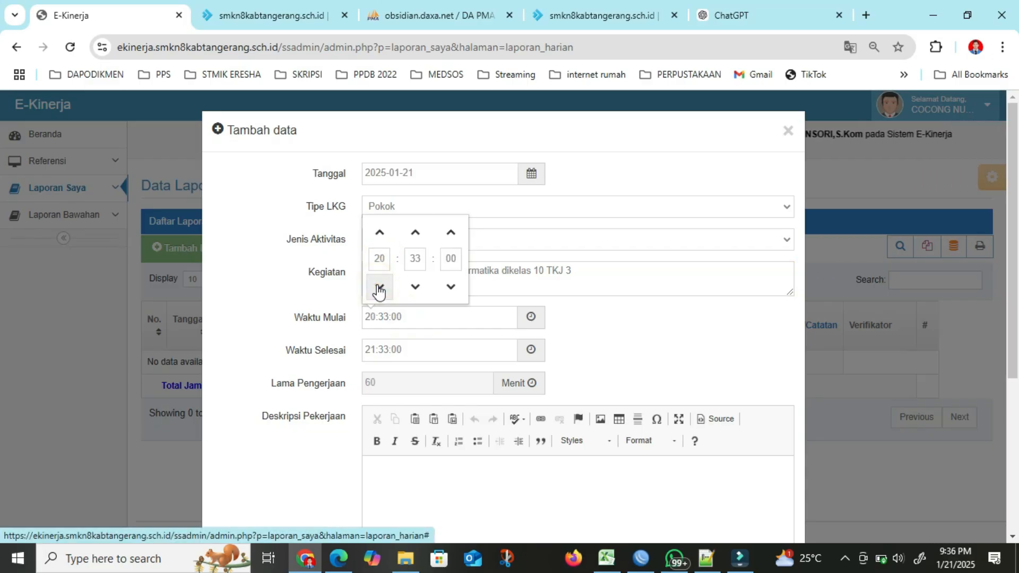
pyautogui.click(379, 288)
pyautogui.click(379, 288)
pyautogui.click(379, 288)
pyautogui.click(379, 288)
pyautogui.click(378, 288)
pyautogui.click(379, 289)
pyautogui.click(379, 288)
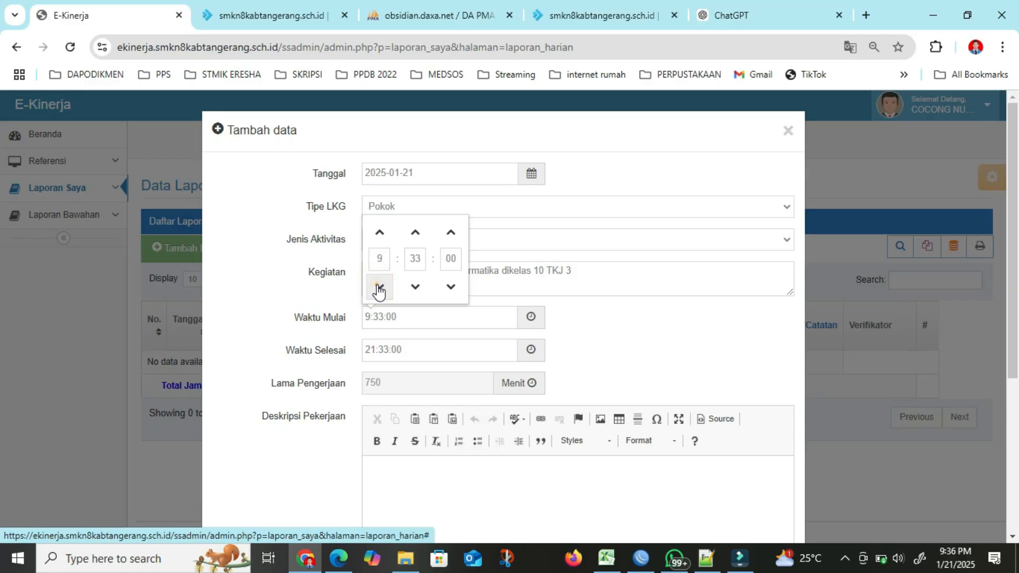
pyautogui.click(379, 288)
pyautogui.click(380, 231)
pyautogui.click(415, 287)
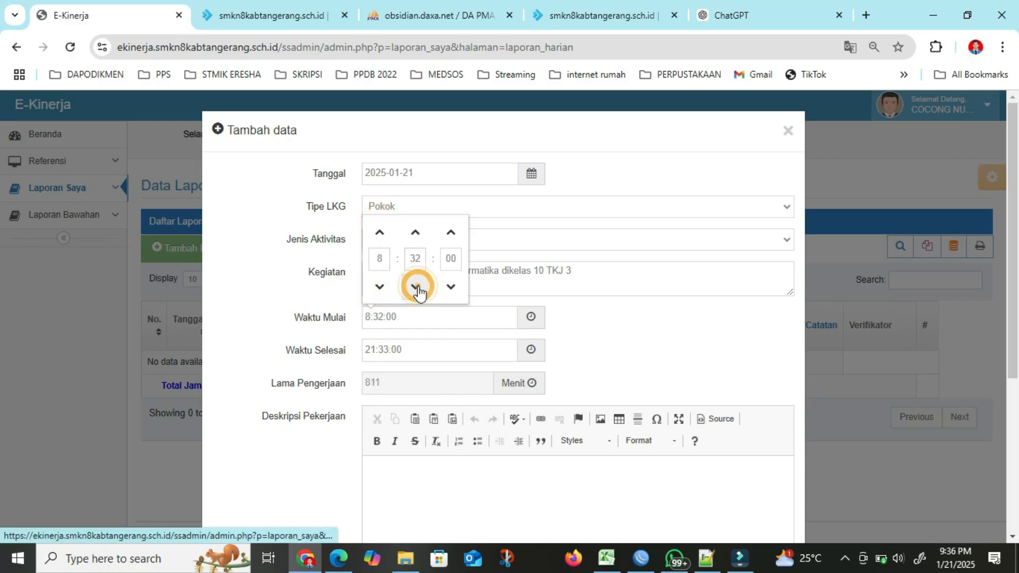
pyautogui.click(416, 287)
pyautogui.click(416, 287)
pyautogui.click(415, 287)
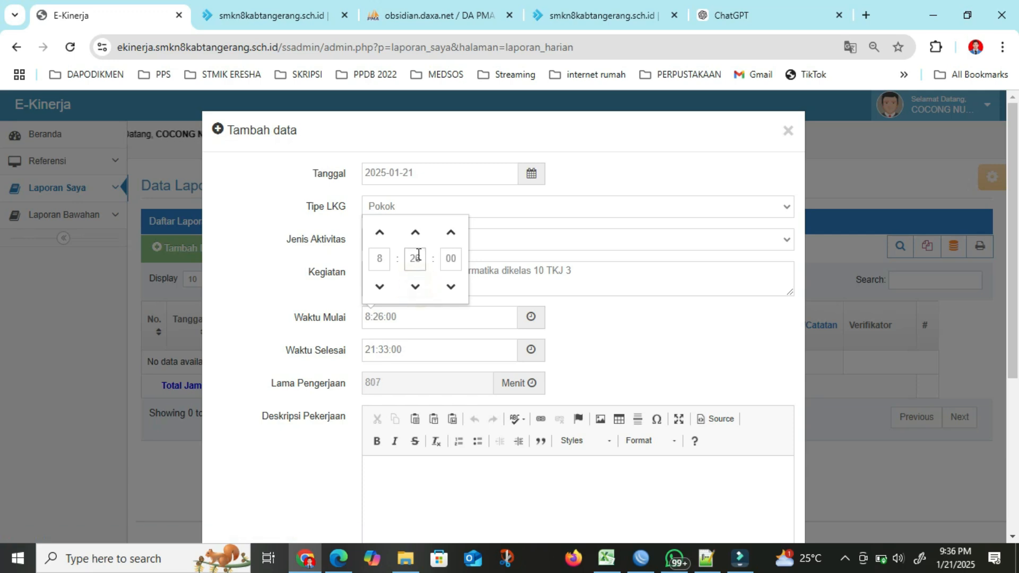
pyautogui.click(415, 287)
pyautogui.click(415, 287)
pyautogui.click(415, 287)
pyautogui.click(416, 287)
pyautogui.click(416, 287)
pyautogui.click(415, 287)
pyautogui.click(415, 287)
pyautogui.click(416, 287)
pyautogui.click(415, 287)
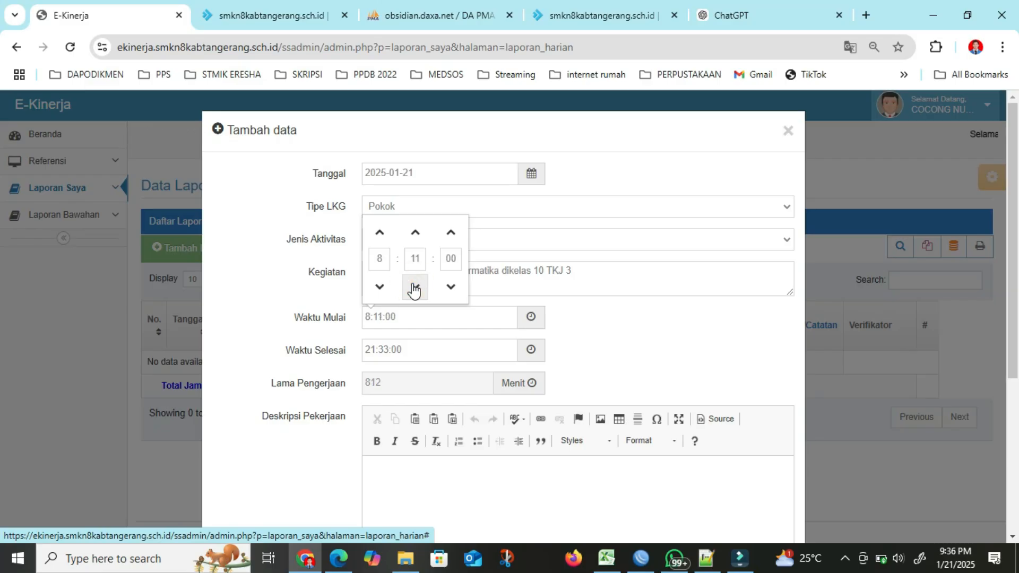
pyautogui.click(415, 287)
pyautogui.click(414, 287)
pyautogui.click(414, 287)
pyautogui.click(414, 287)
pyautogui.click(415, 287)
pyautogui.click(414, 287)
pyautogui.click(414, 288)
pyautogui.click(414, 287)
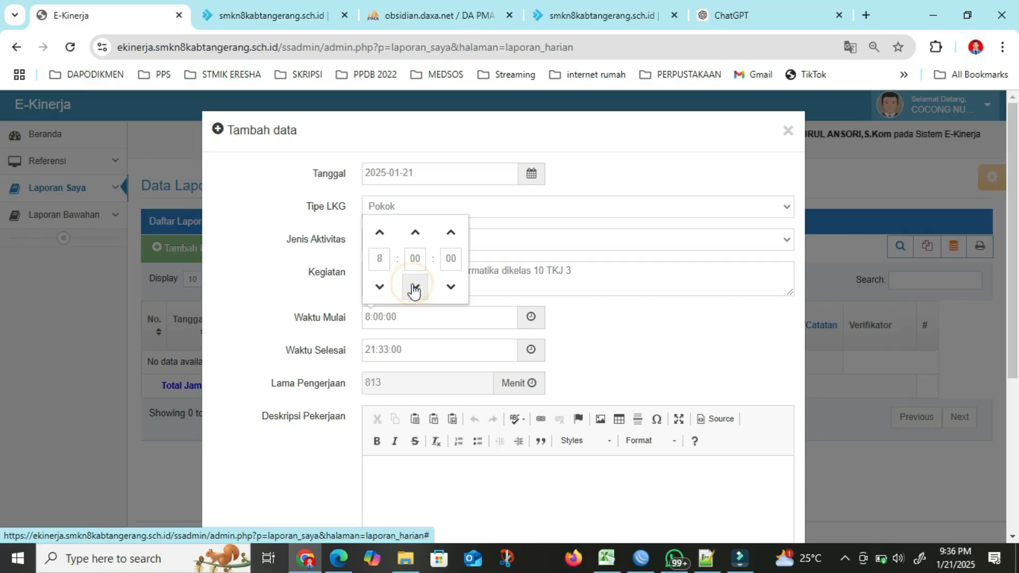
# Set the report's end time (Waktu Selesai) to 9:40:00.
pyautogui.click(387, 348)
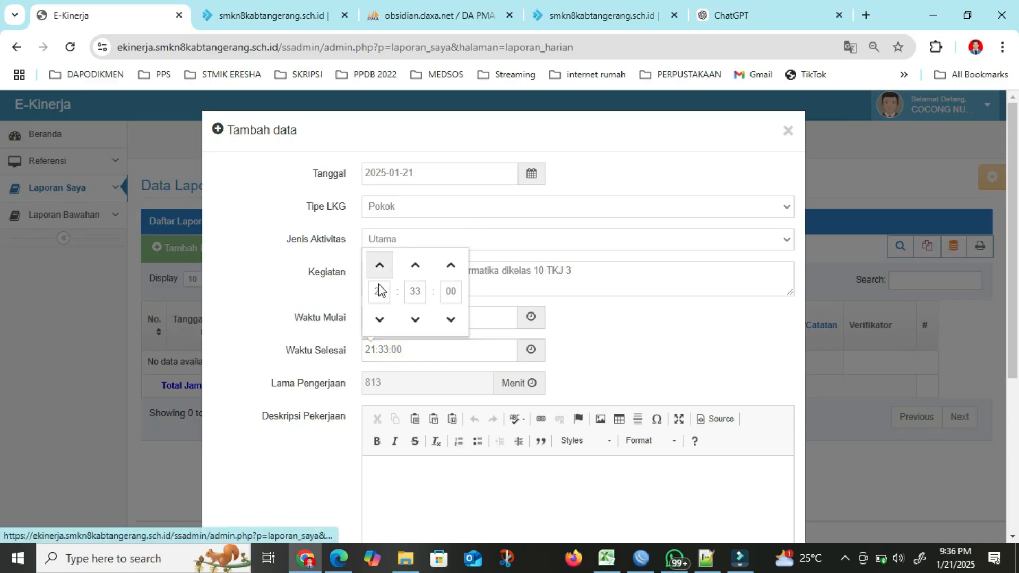
pyautogui.tripleClick(379, 319)
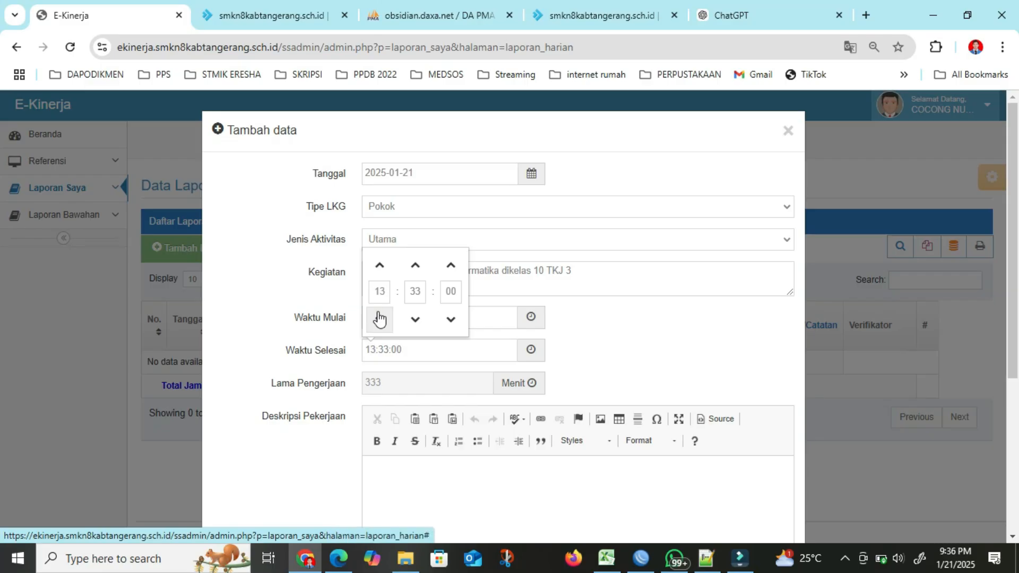
pyautogui.click(378, 319)
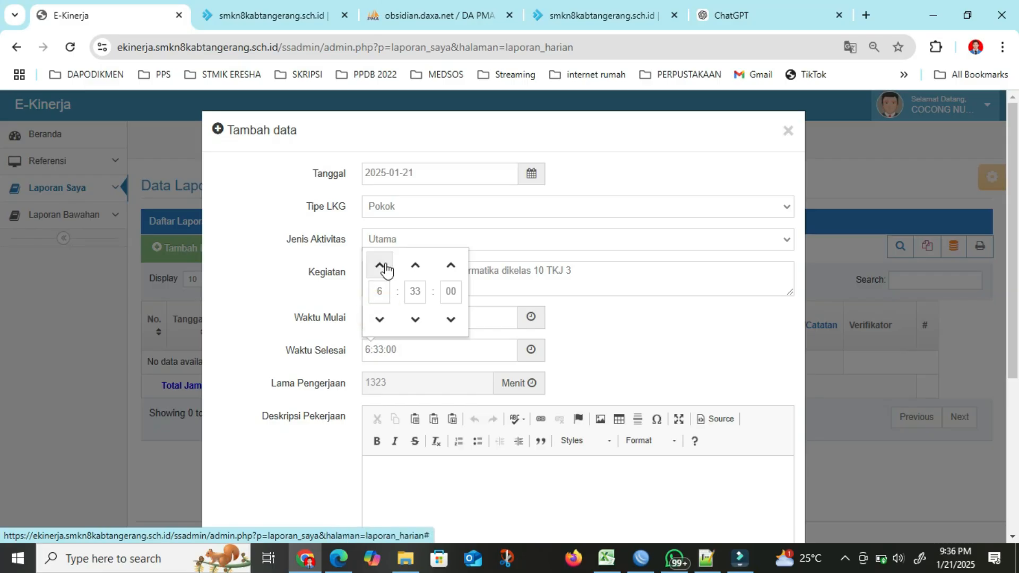
pyautogui.tripleClick(382, 315)
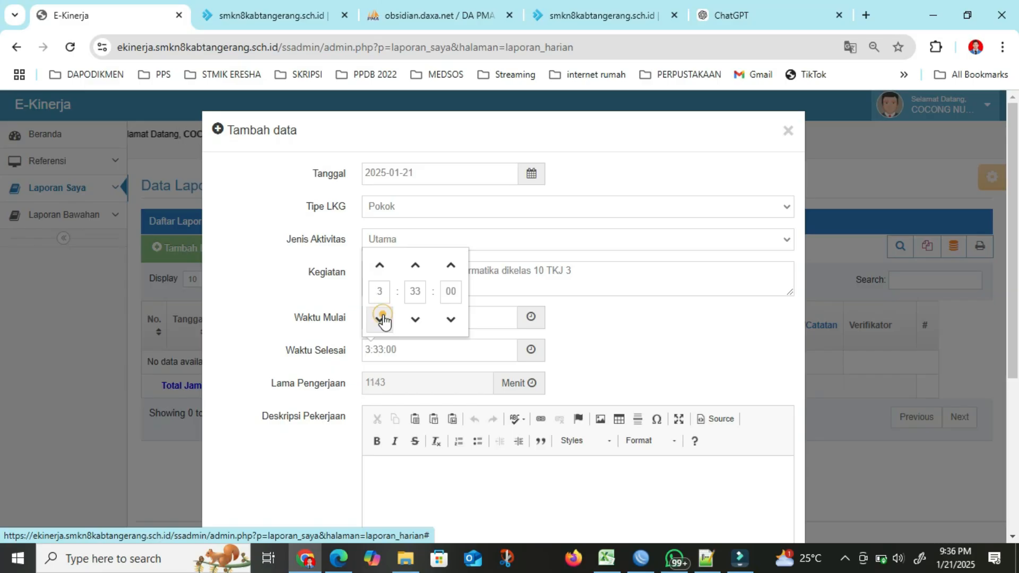
pyautogui.doubleClick(382, 315)
pyautogui.click(382, 315)
pyautogui.doubleClick(387, 273)
pyautogui.tripleClick(387, 273)
pyautogui.click(387, 273)
pyautogui.click(388, 273)
pyautogui.click(387, 274)
pyautogui.click(387, 273)
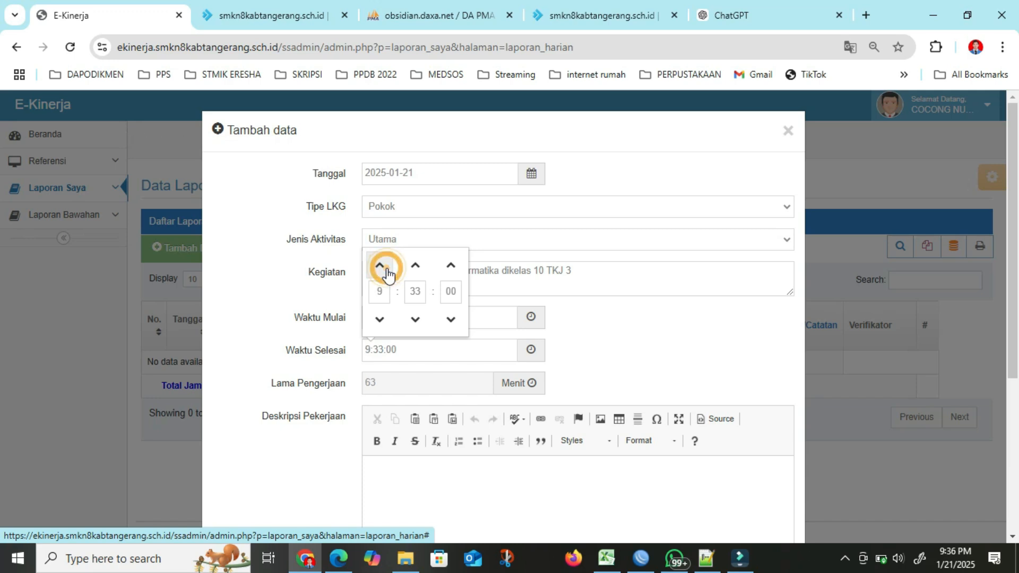
pyautogui.click(424, 275)
pyautogui.click(424, 274)
pyautogui.click(424, 275)
pyautogui.click(424, 274)
pyautogui.click(424, 275)
pyautogui.click(424, 275)
pyautogui.click(424, 275)
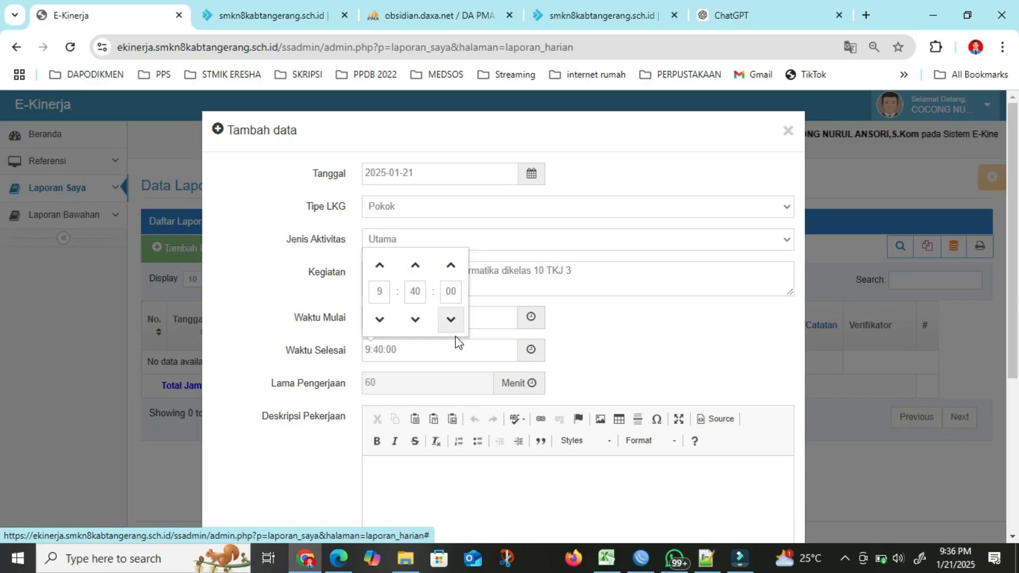
pyautogui.click(594, 356)
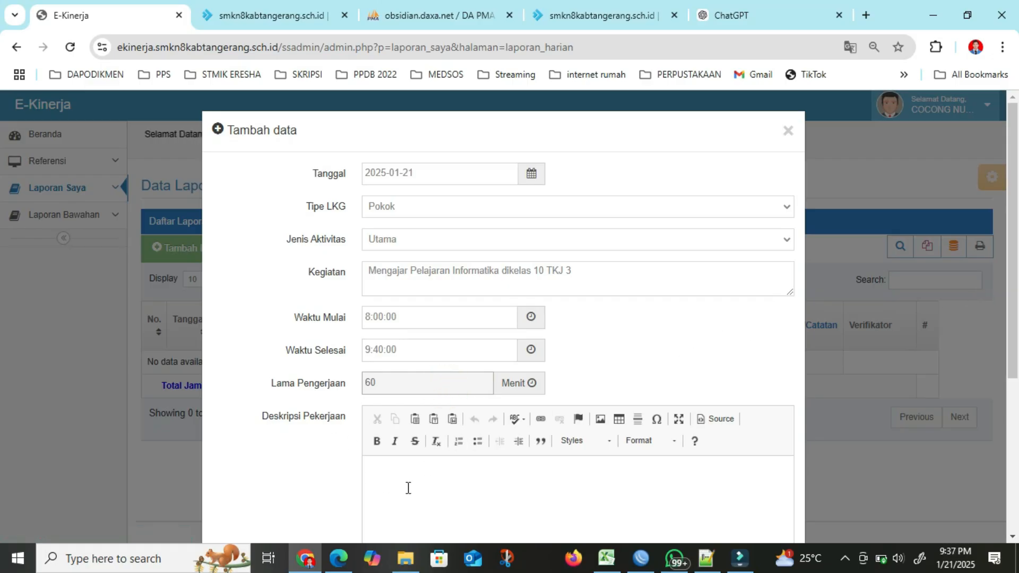
# Fill in the Deskripsi Pekerjaan with "Materi Pembelajaran : Proposisi Tunggal dan Proposisi Majemuk".
pyautogui.click(415, 468)
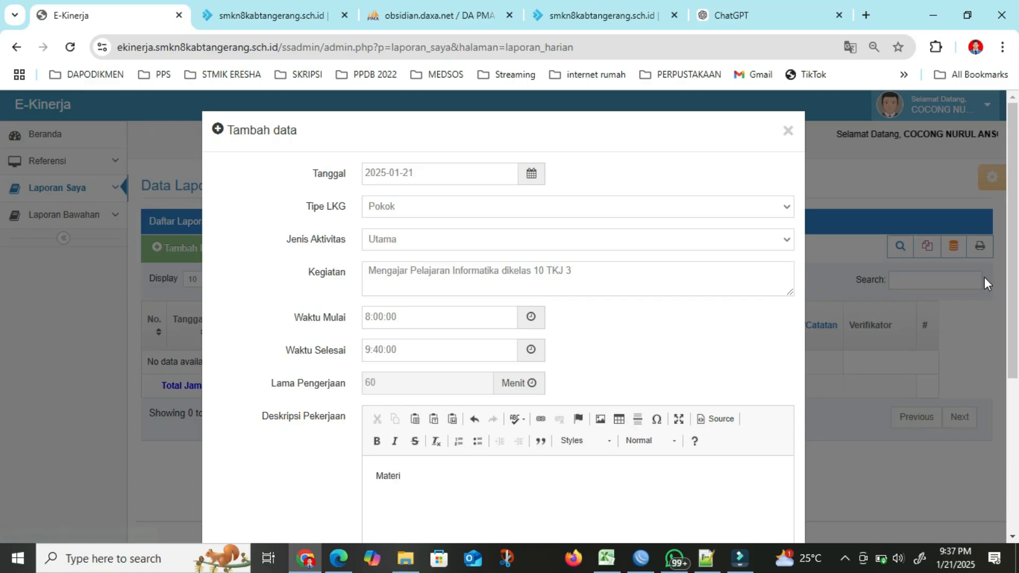
pyautogui.scroll(-3, 1013, 279)
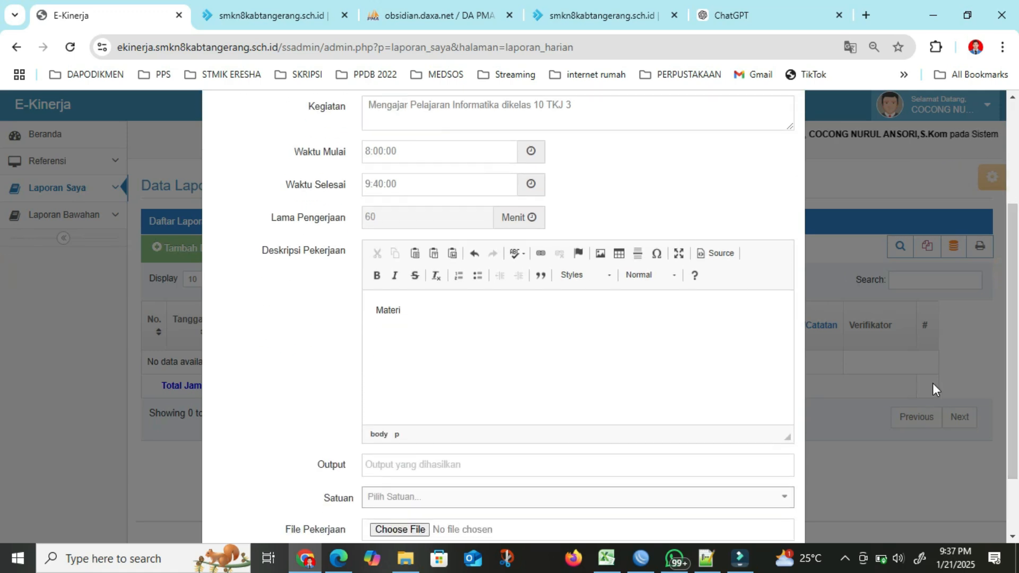
pyautogui.click(406, 312)
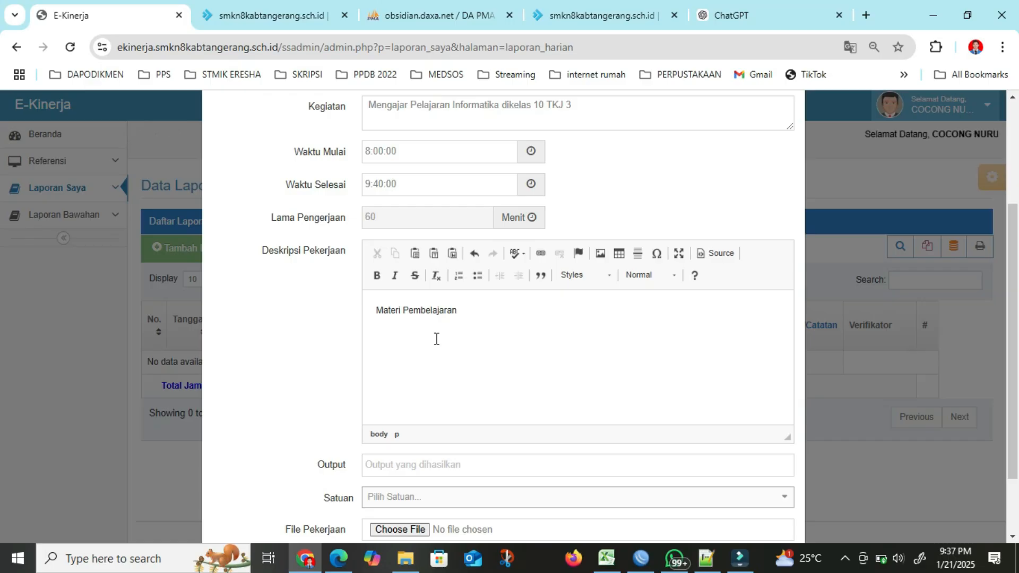
pyautogui.write(': ')
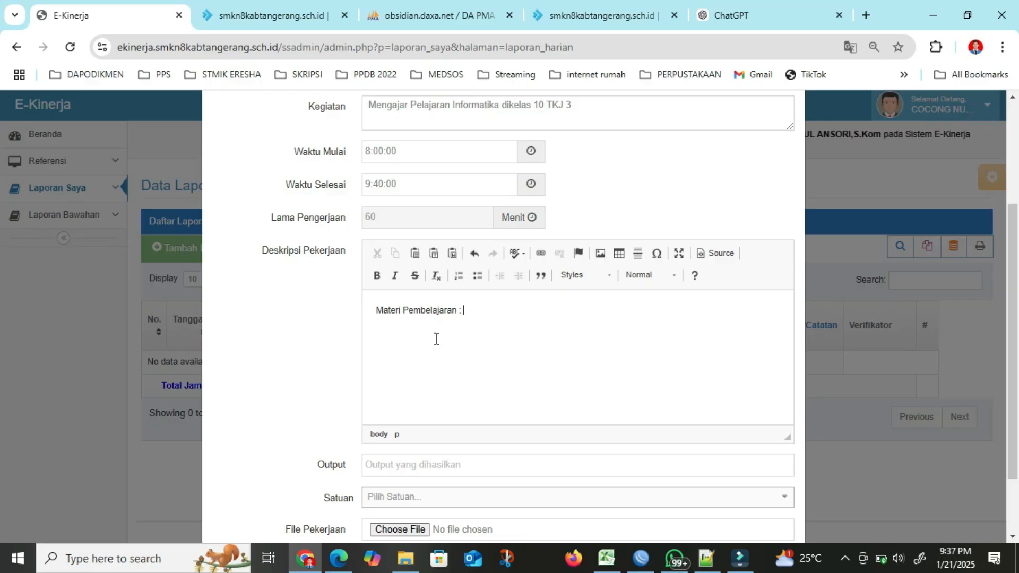
pyautogui.write('P')
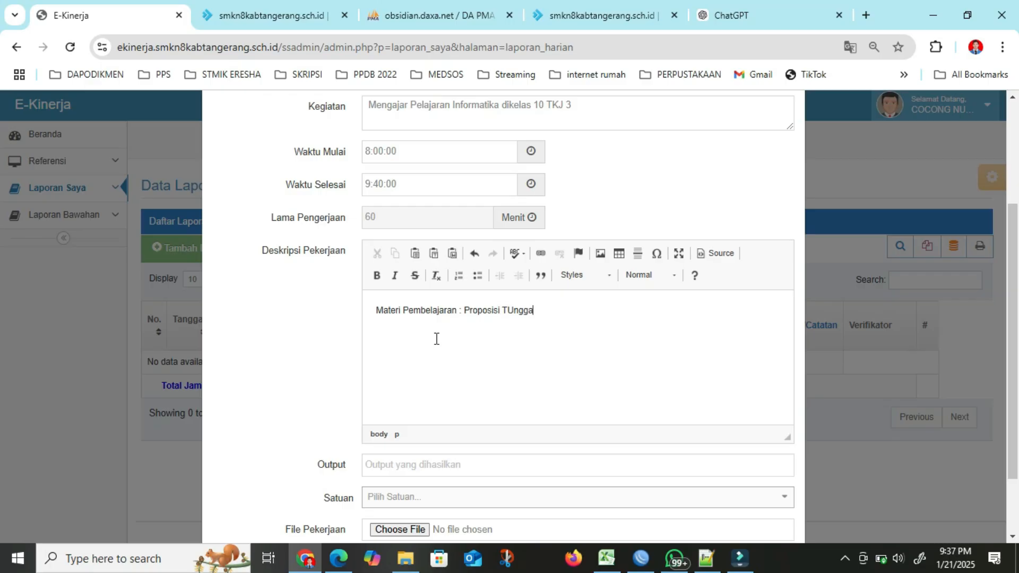
pyautogui.write('roposisi Tungga')
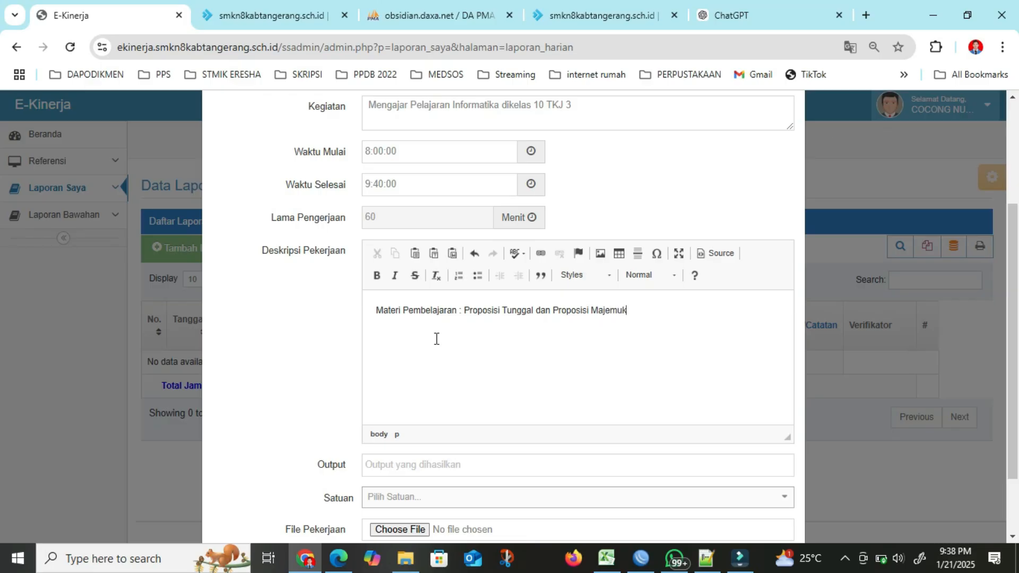
# Set the report's Output to 1 and its Satuan to Dokumen.
pyautogui.click(387, 464)
pyautogui.click(387, 465)
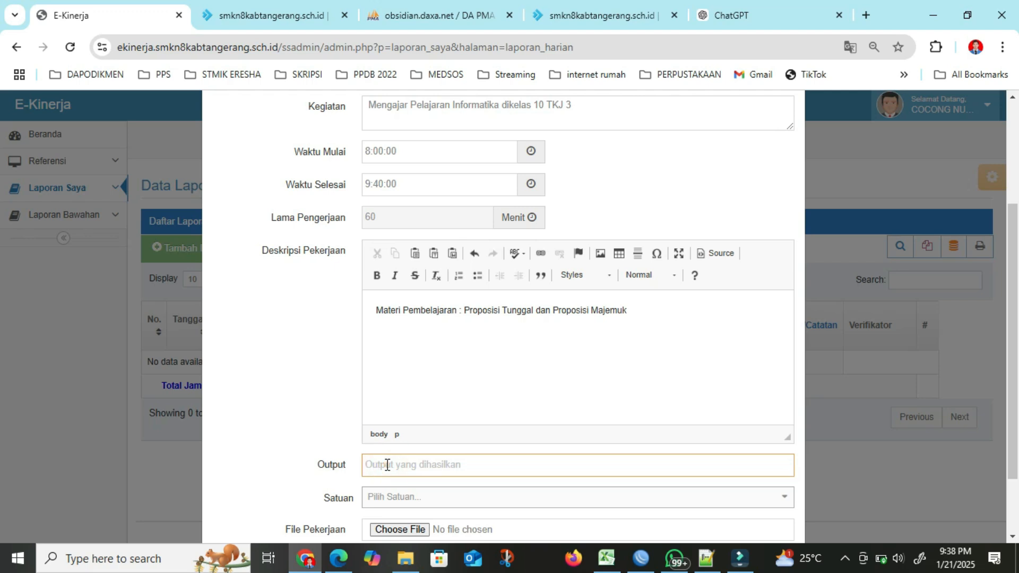
pyautogui.write('1')
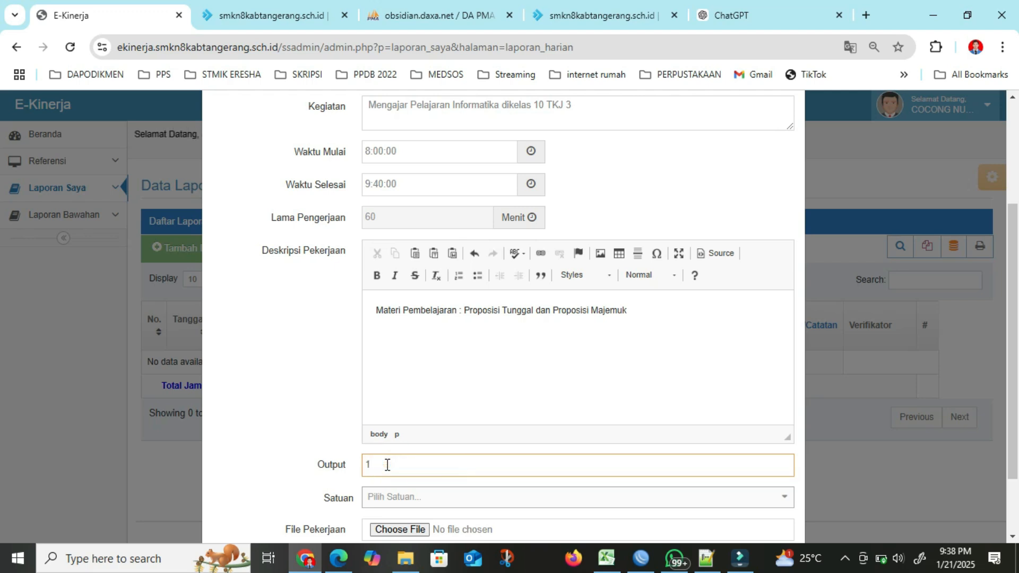
pyautogui.click(406, 497)
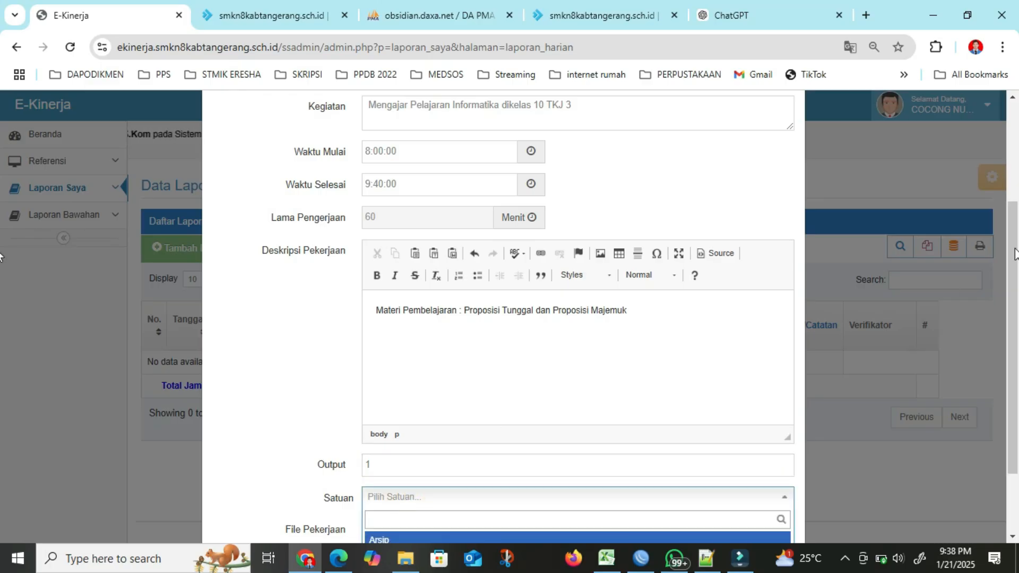
pyautogui.moveTo(1011, 235); pyautogui.dragTo(1011, 339)
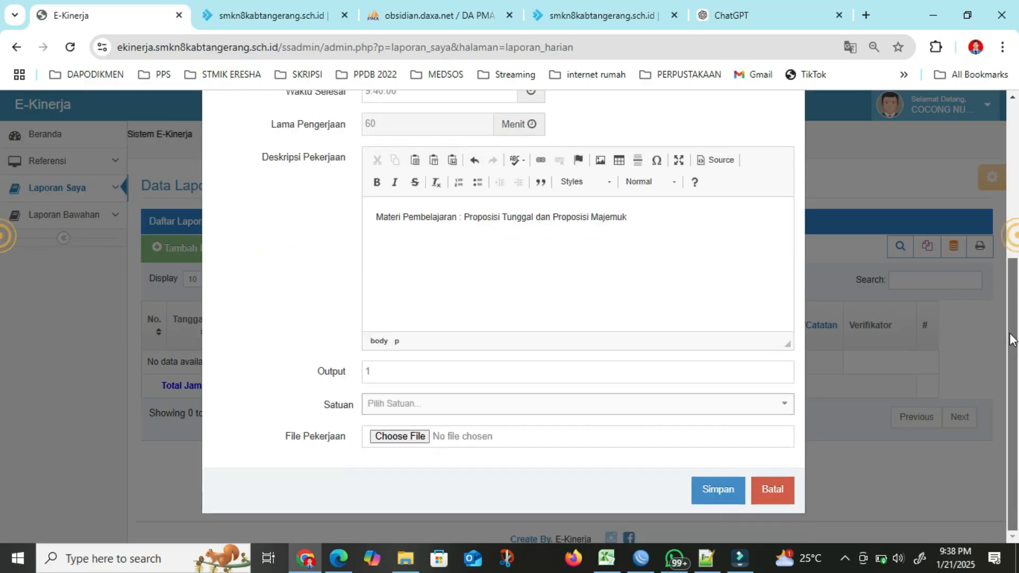
pyautogui.click(622, 405)
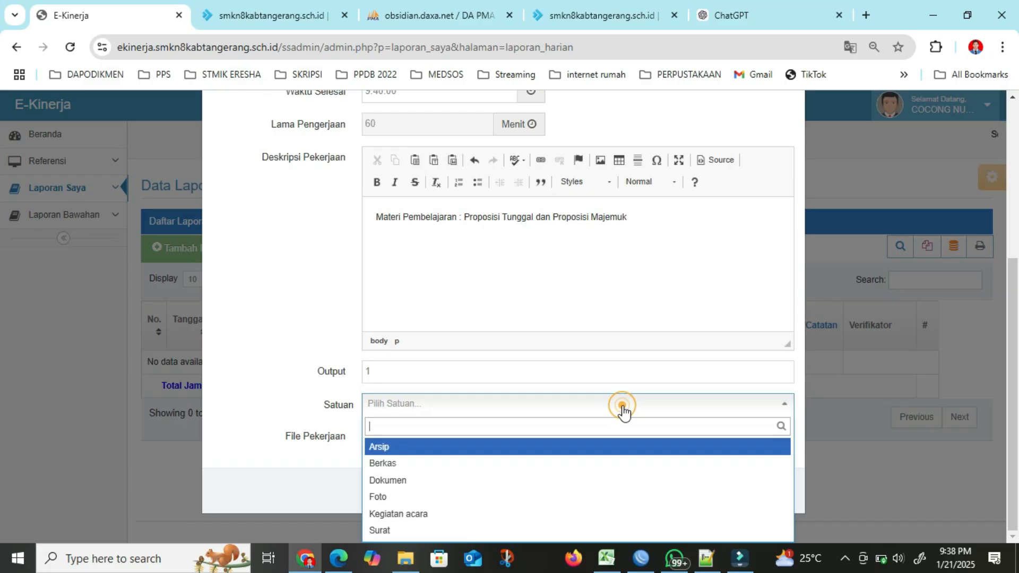
pyautogui.click(522, 480)
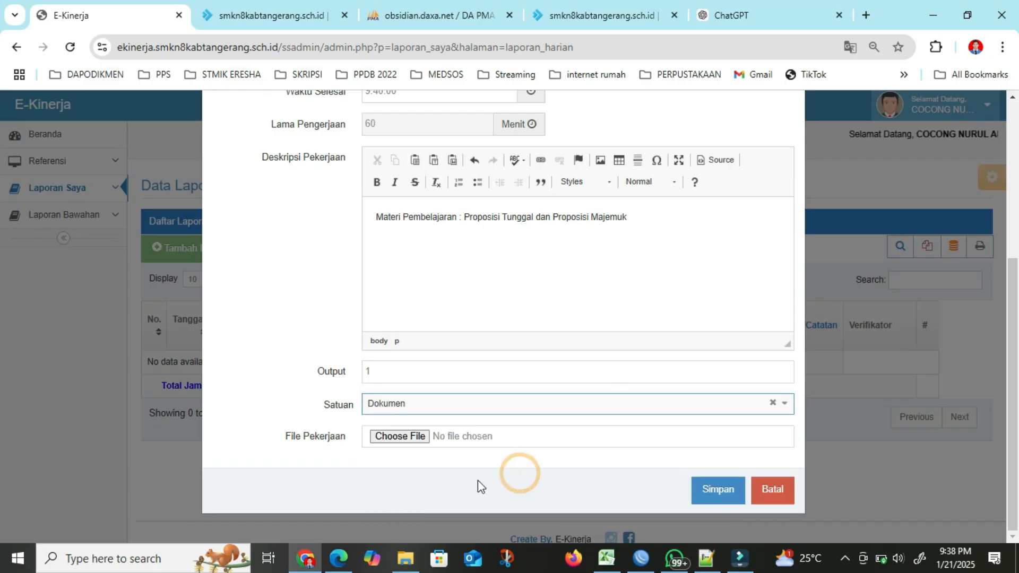
# Attach the picture "30 september oke" from the Pictures folder as the File Pekerjaan and save the report.
pyautogui.click(397, 439)
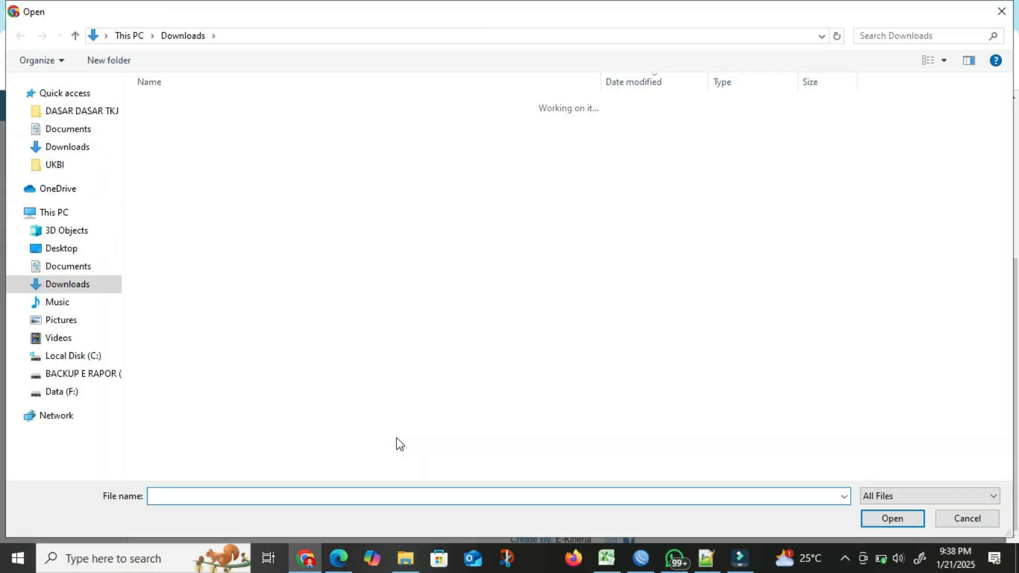
pyautogui.click(70, 322)
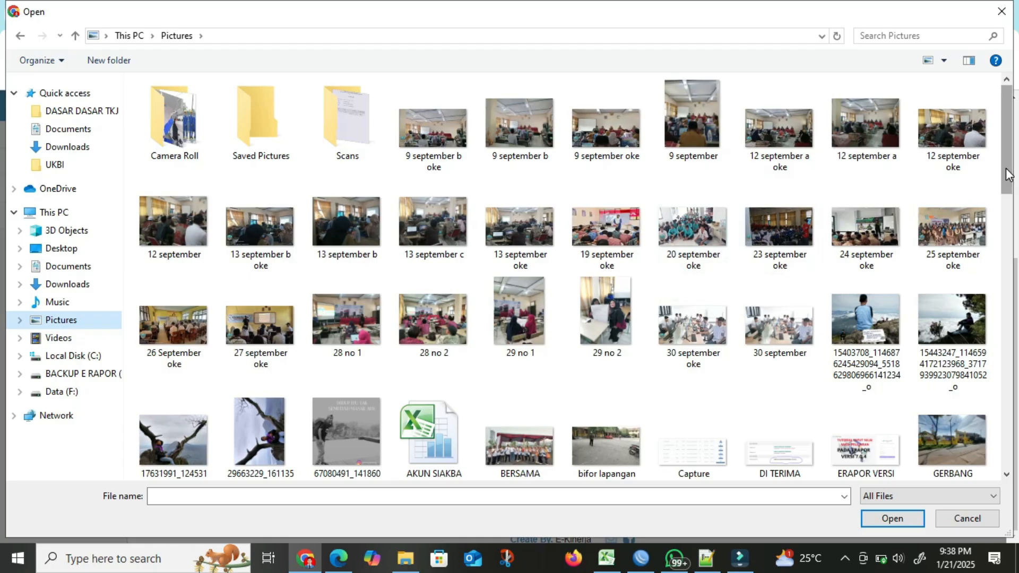
pyautogui.moveTo(1008, 174); pyautogui.dragTo(1007, 181)
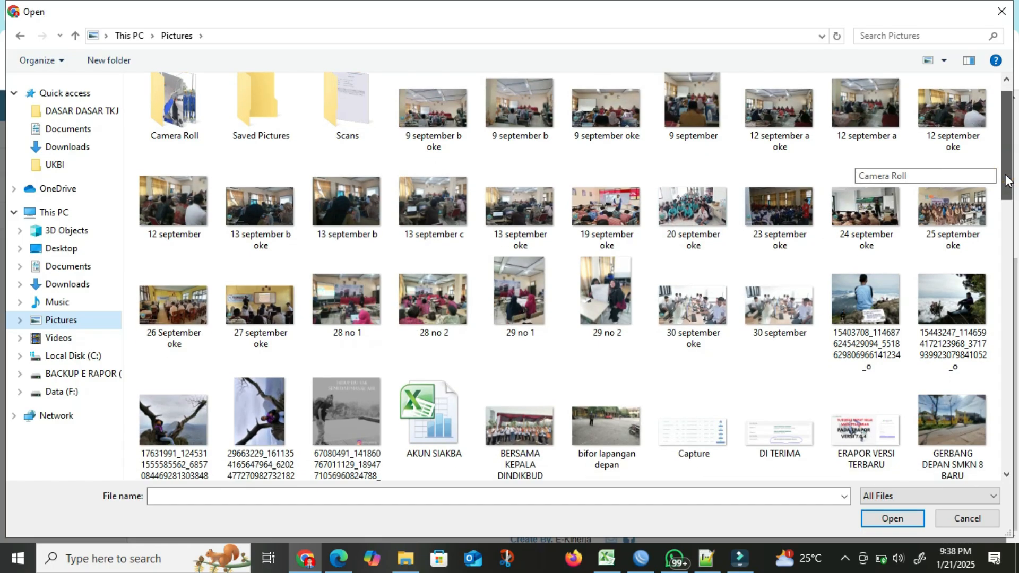
pyautogui.click(687, 321)
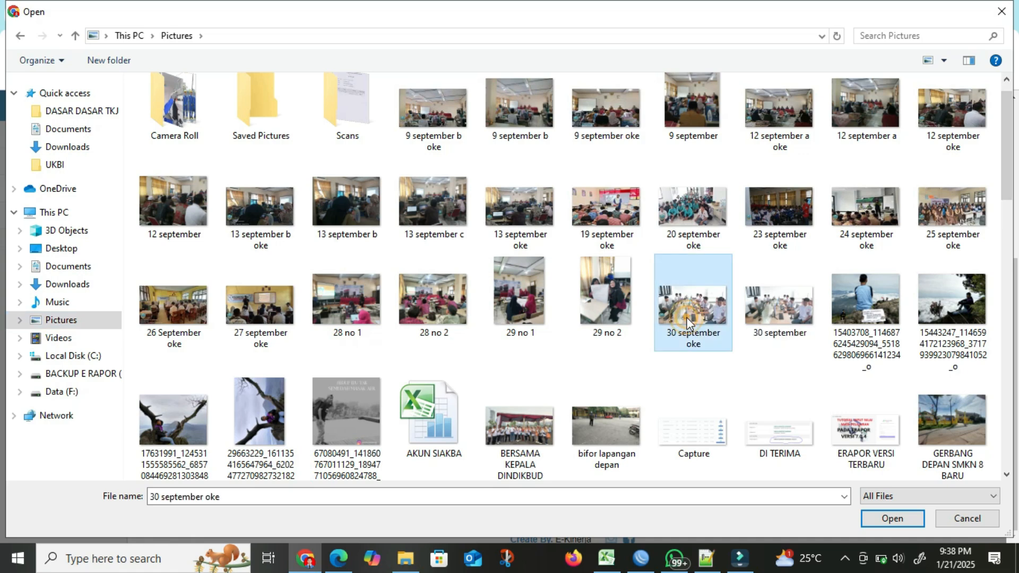
pyautogui.click(893, 520)
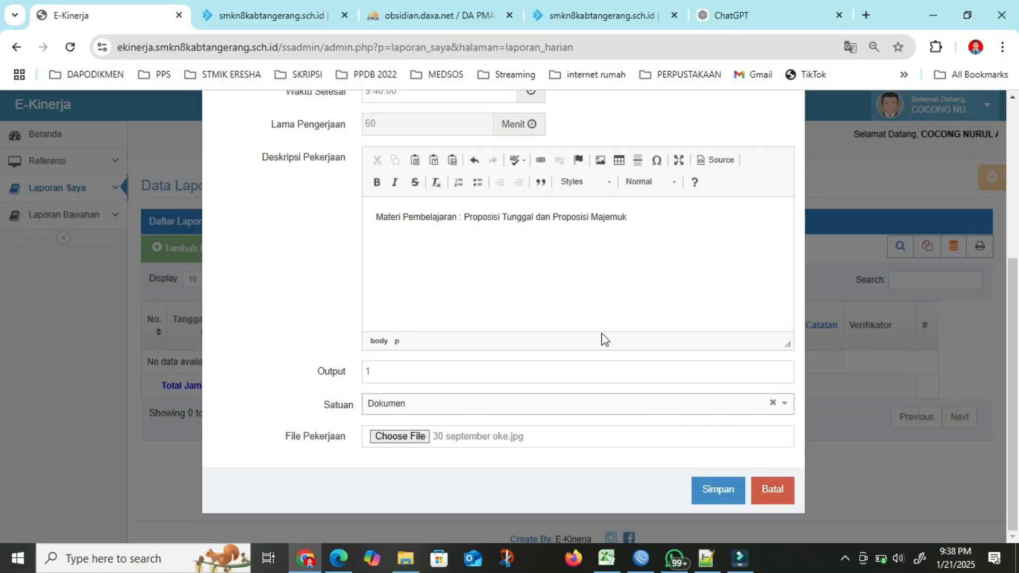
pyautogui.click(718, 491)
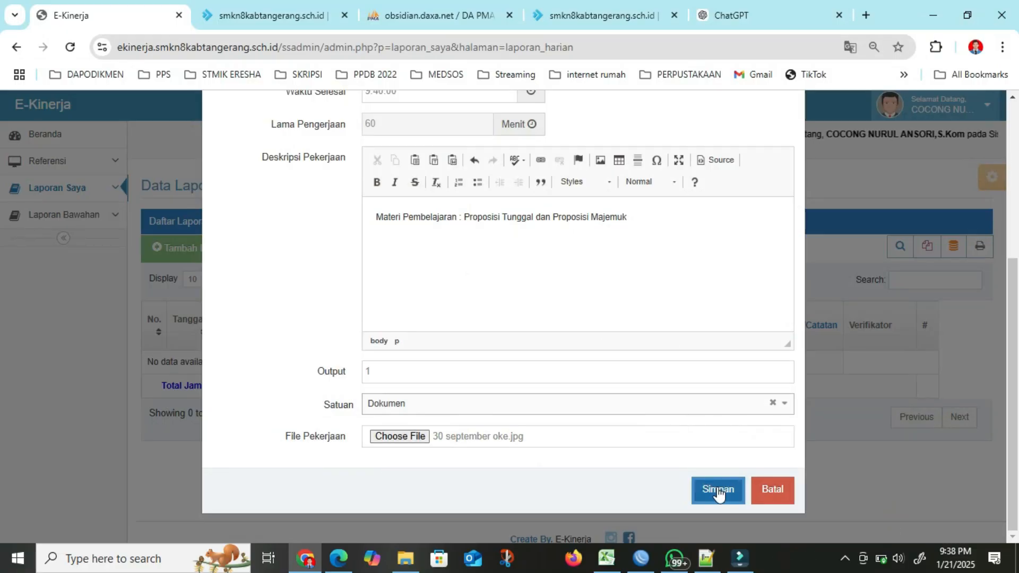
pyautogui.click(719, 492)
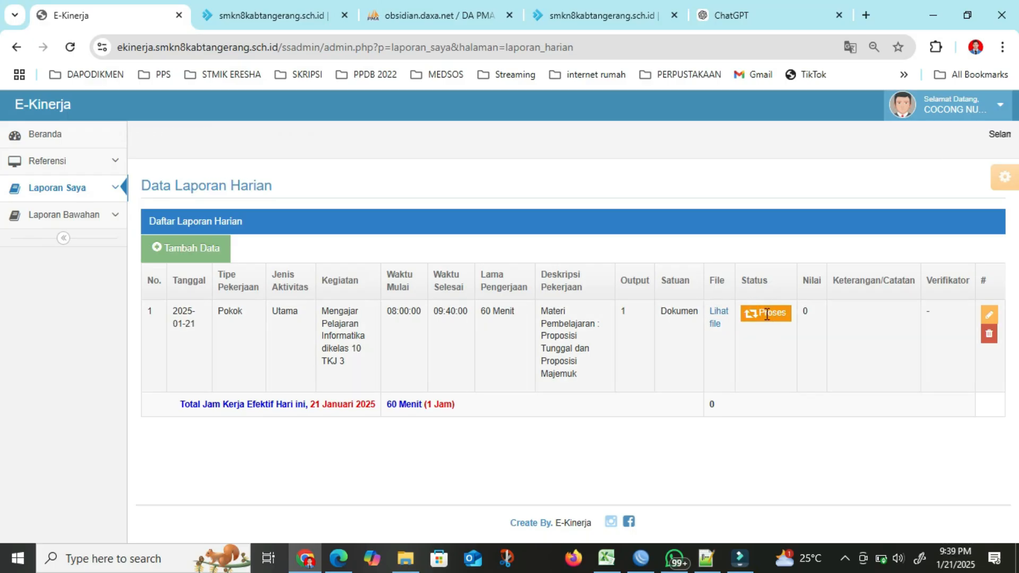
pyautogui.moveTo(750, 316); pyautogui.dragTo(787, 316)
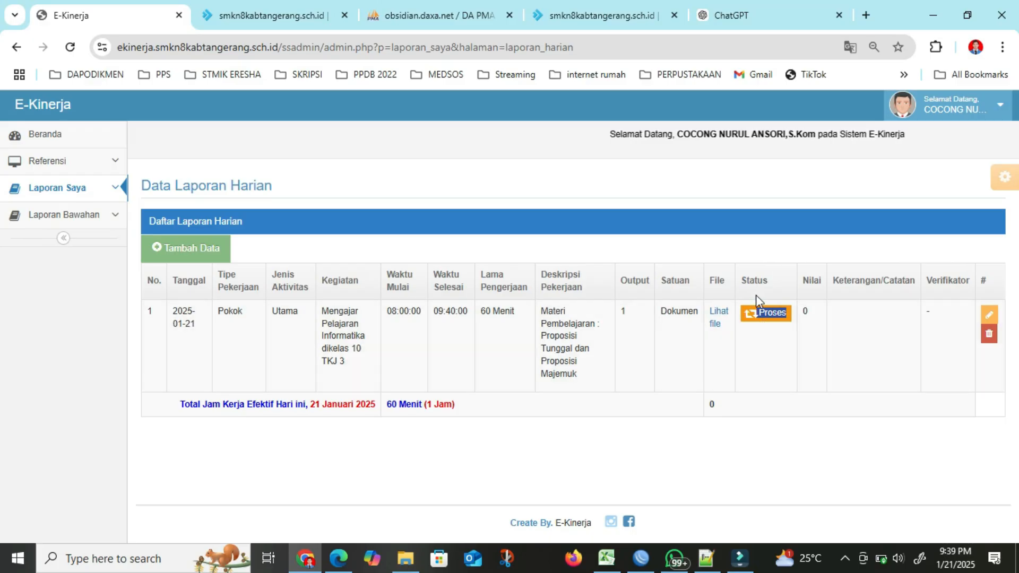
pyautogui.click(744, 316)
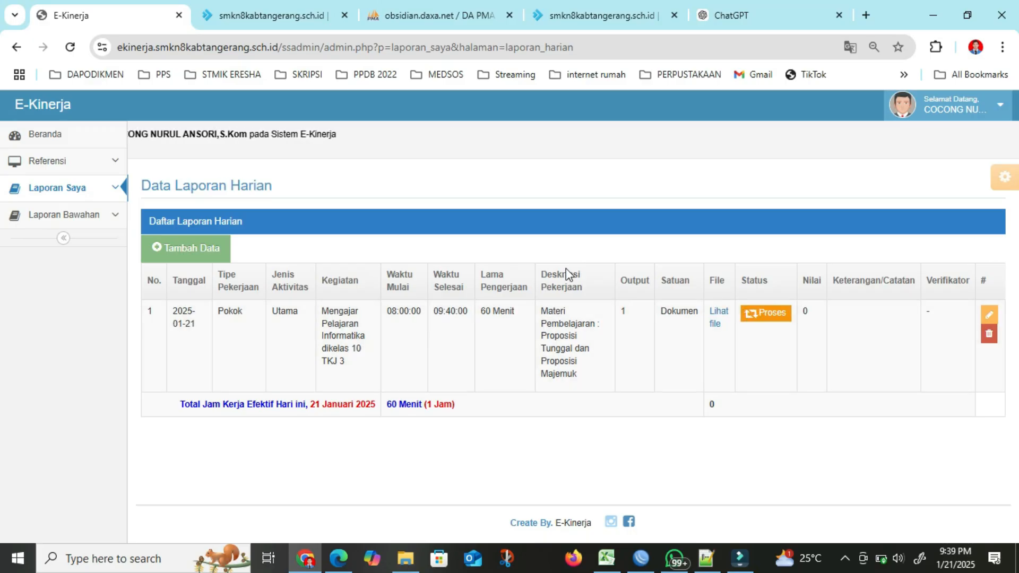
# Start a second daily report entry with Tipe LKG Pokok and Jenis Aktivitas Tambahan.
pyautogui.click(200, 257)
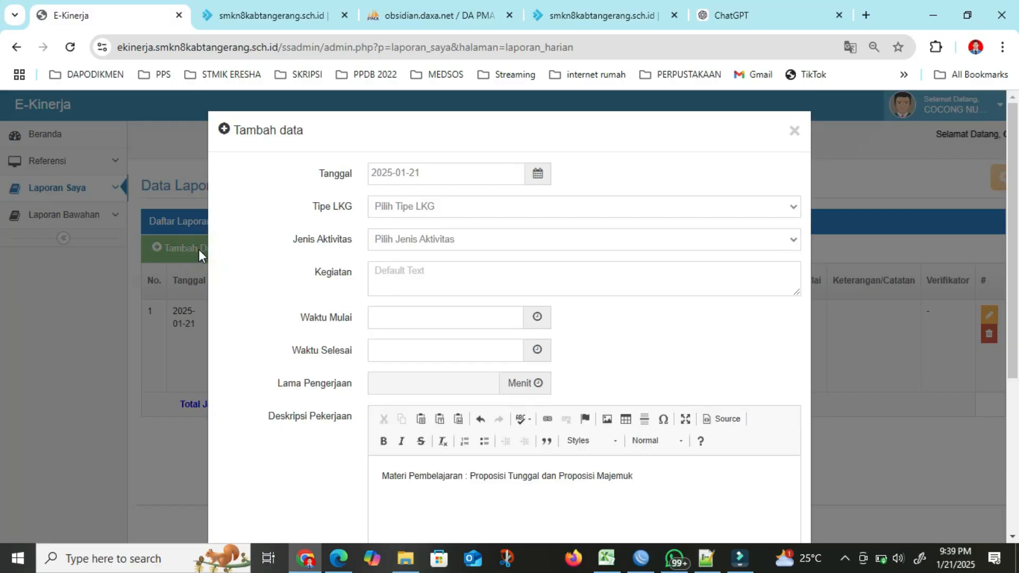
pyautogui.click(403, 209)
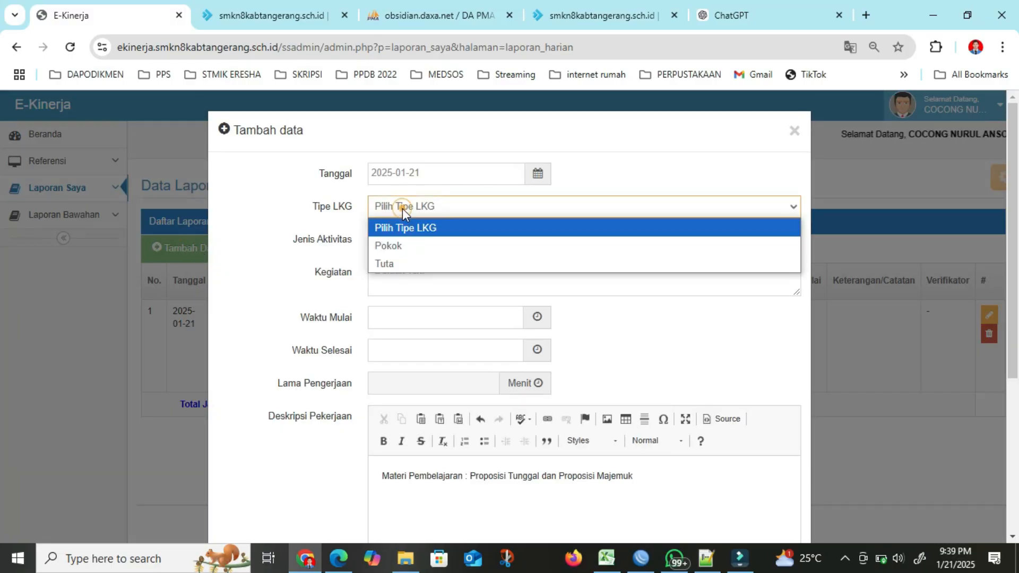
pyautogui.click(387, 246)
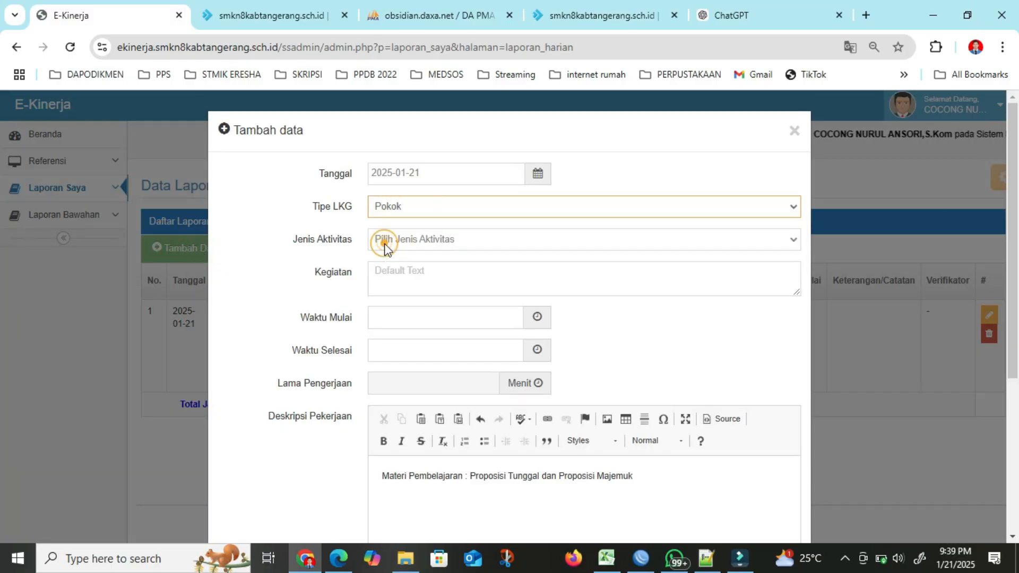
pyautogui.click(418, 241)
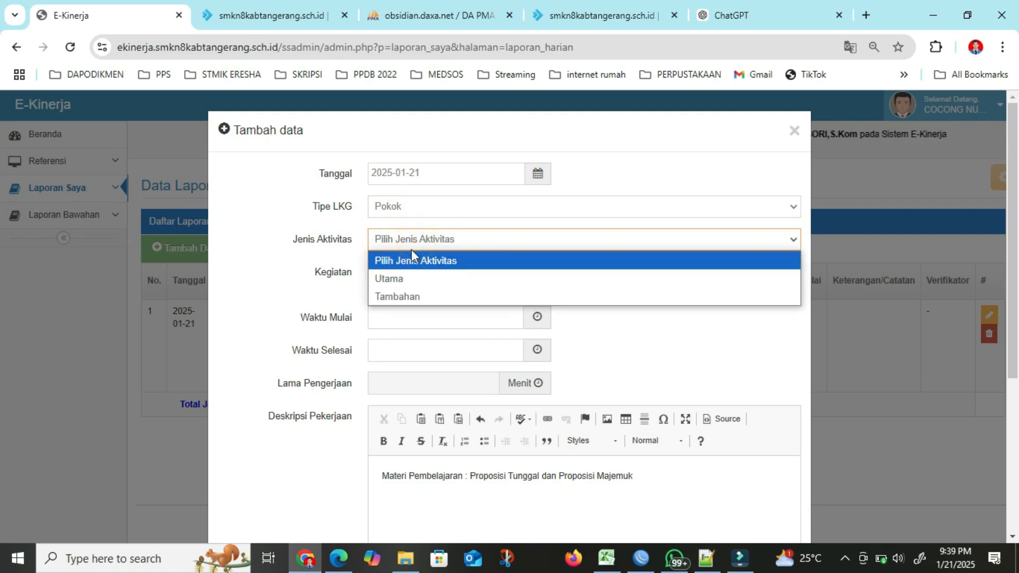
pyautogui.click(399, 298)
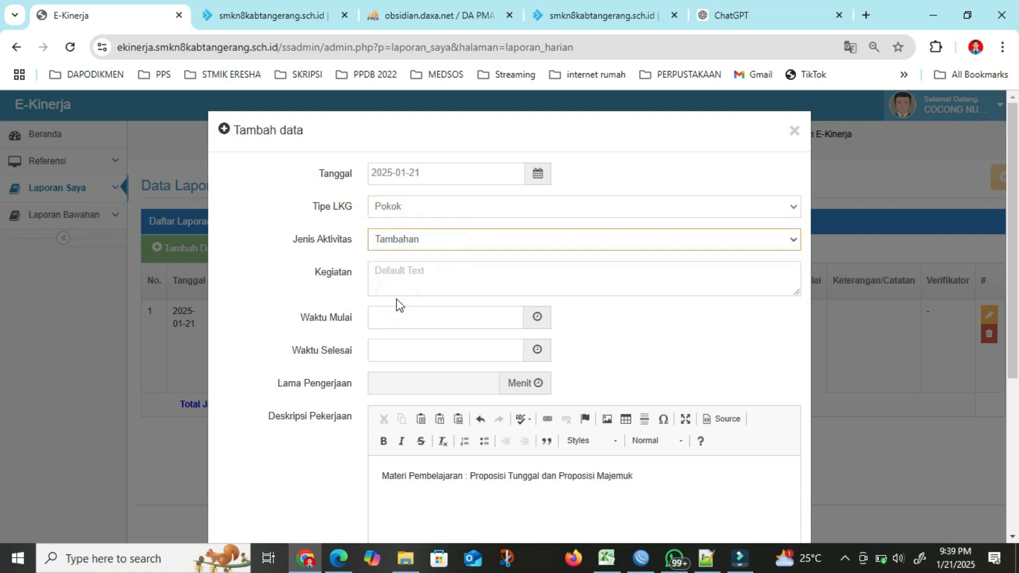
# Fill in the second report's Kegiatan field with "Panitia Asesemen Sumatif Ganjil".
pyautogui.click(395, 276)
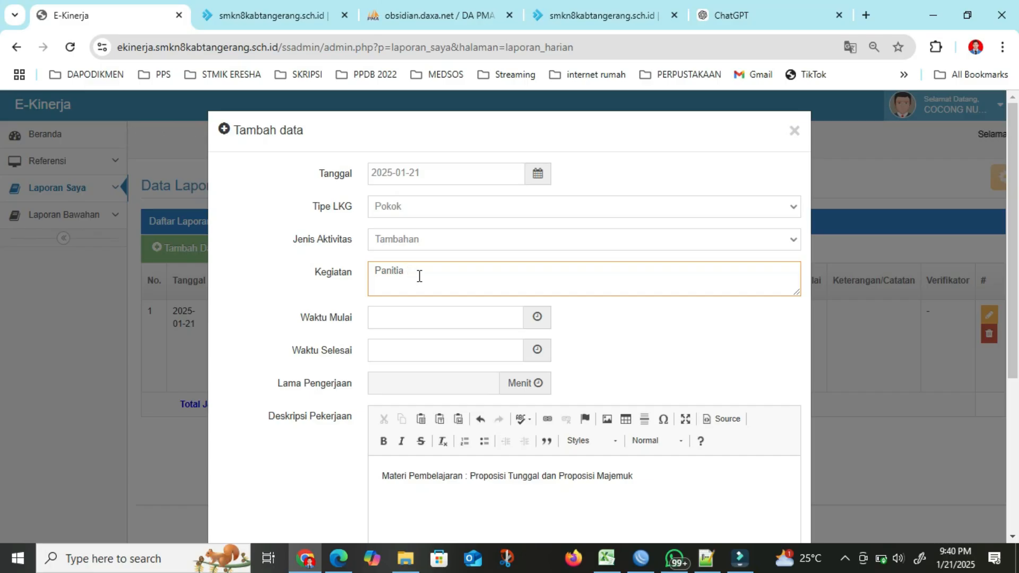
pyautogui.press('BackSpace')
pyautogui.write('A')
pyautogui.write('ssesmen')
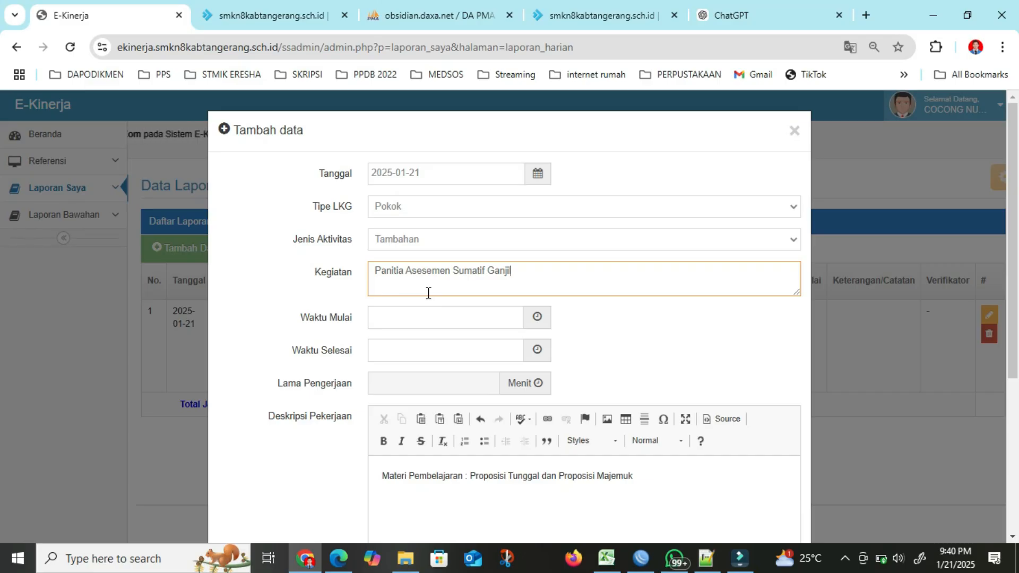
# Fill in the second report's Waktu Mulai with 21:40:30.
pyautogui.click(405, 319)
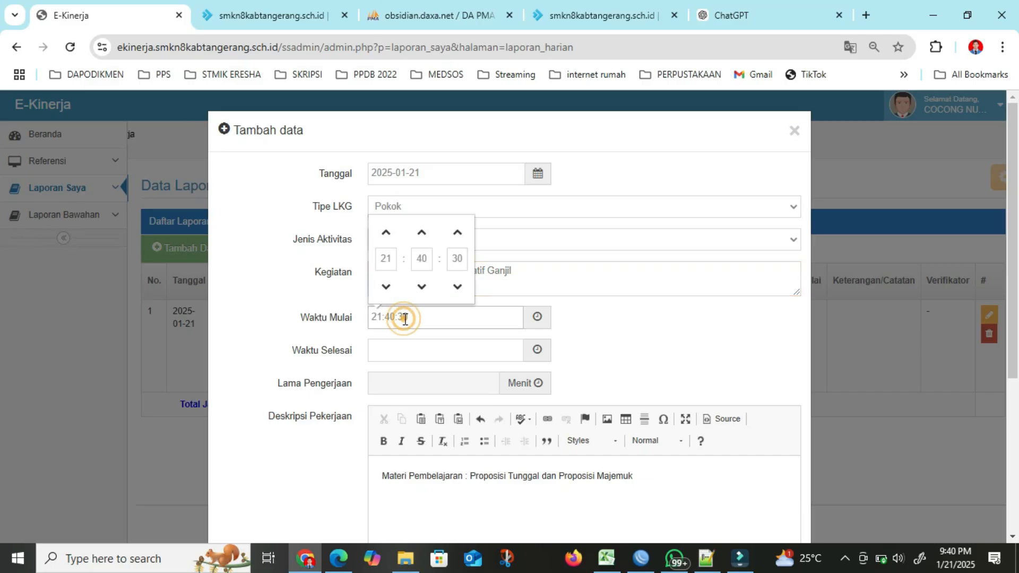
pyautogui.click(393, 260)
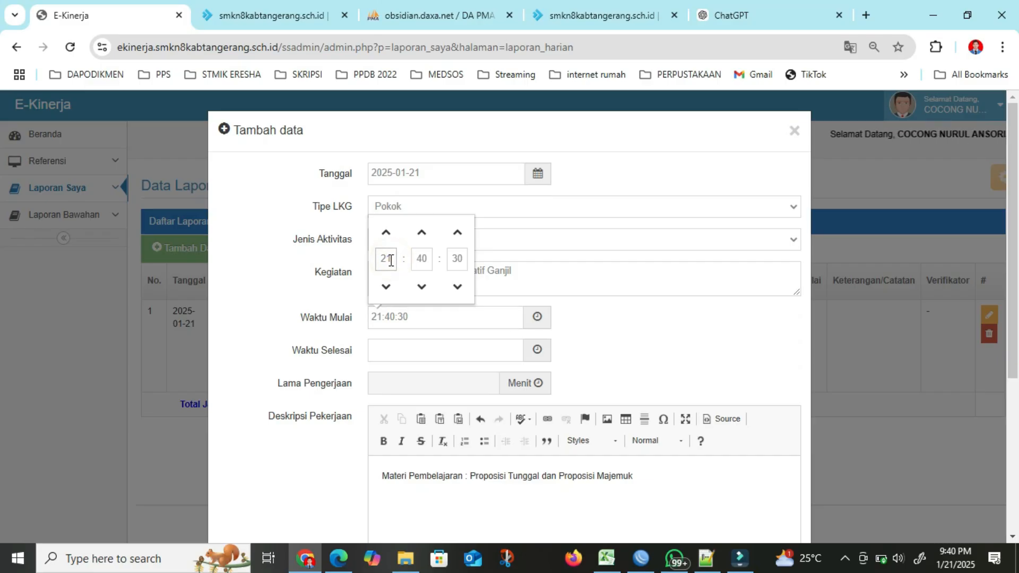
pyautogui.click(386, 259)
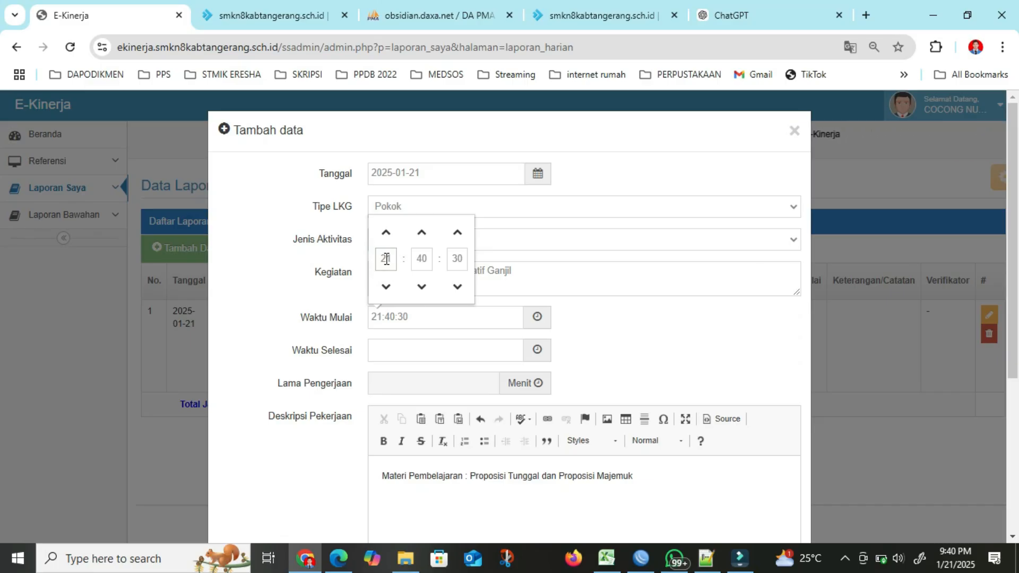
# Set the second report's Waktu Selesai to 21:46:45.
pyautogui.click(399, 348)
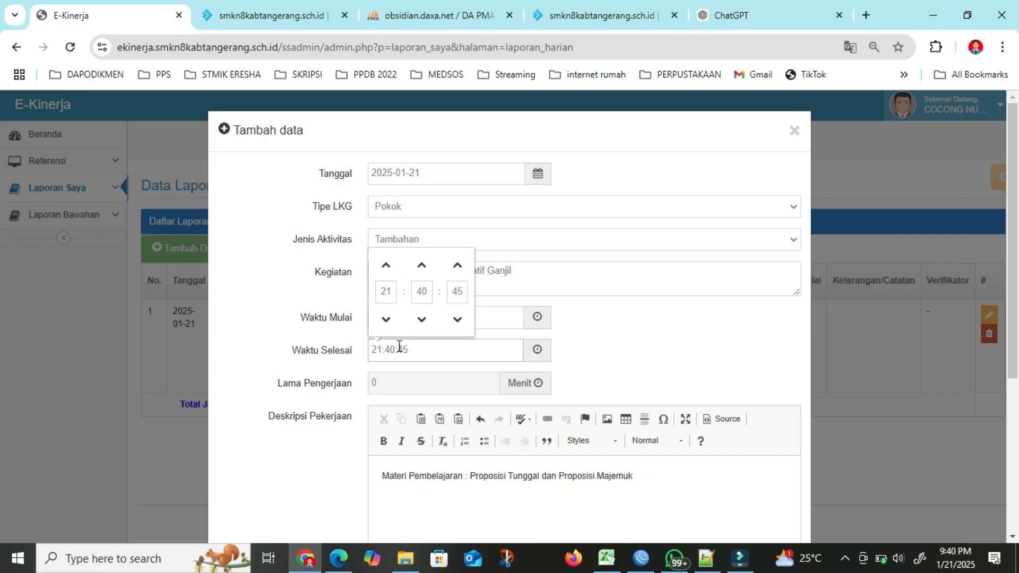
pyautogui.click(382, 392)
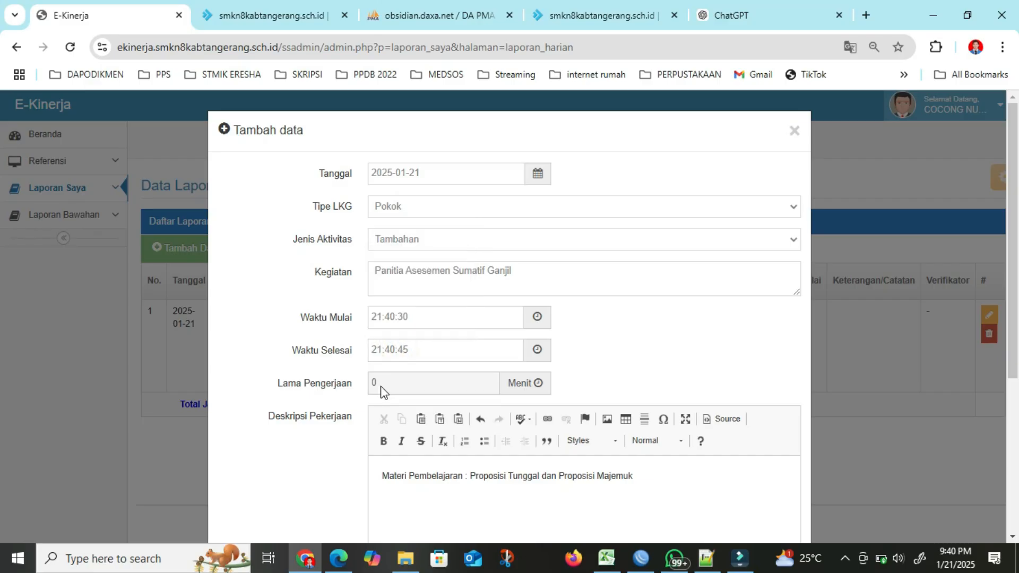
pyautogui.click(395, 351)
pyautogui.click(423, 266)
pyautogui.click(422, 266)
pyautogui.click(422, 266)
pyautogui.click(423, 266)
pyautogui.click(423, 266)
pyautogui.click(423, 266)
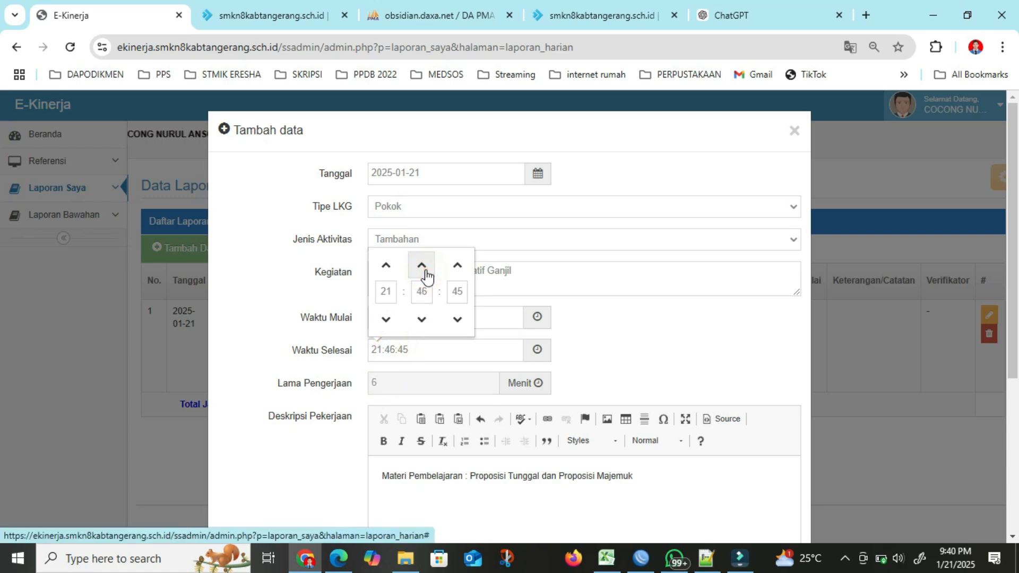
pyautogui.click(621, 337)
# Insert "Rapat" at the start of the Kegiatan text and replace the Deskripsi Pekerjaan text with "Rapat Panitia".
pyautogui.click(454, 282)
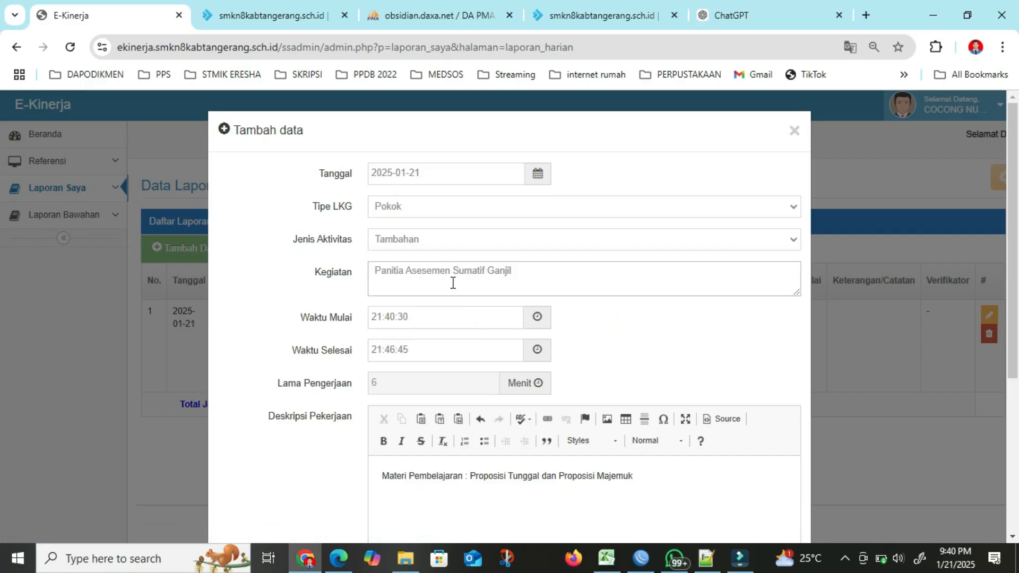
pyautogui.click(375, 271)
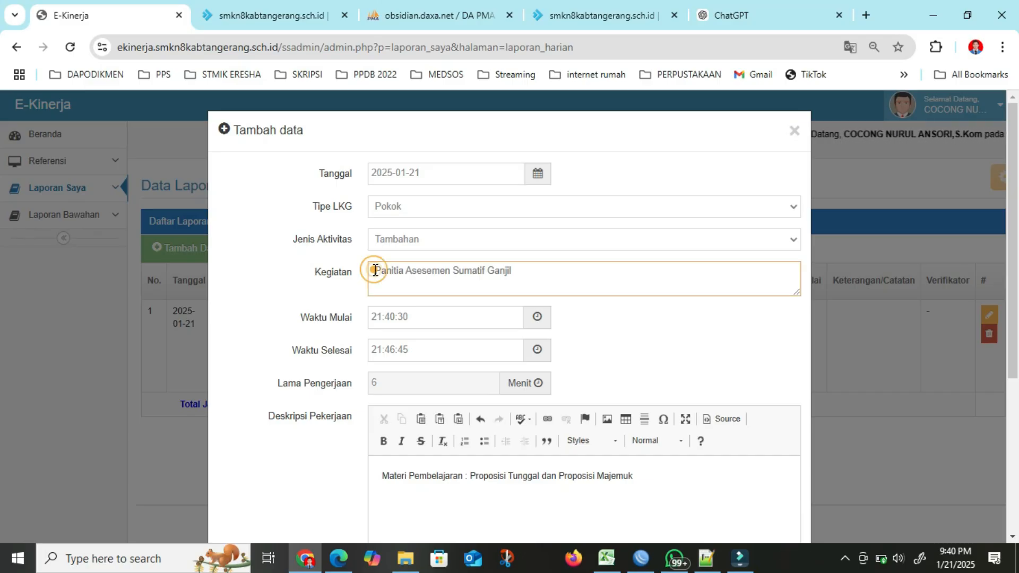
pyautogui.write('Rapat')
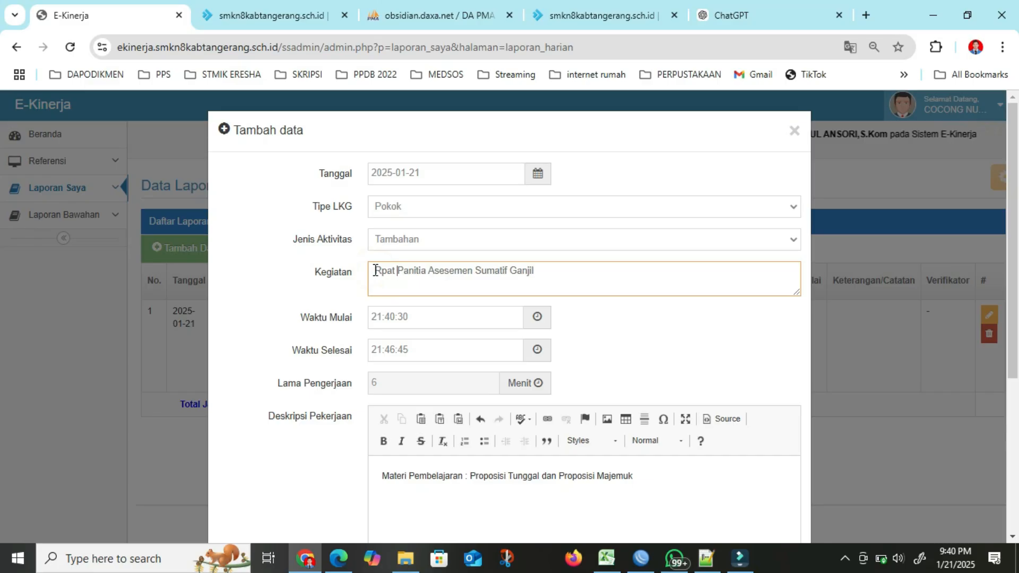
pyautogui.press('BackSpace')
pyautogui.press('BackSpace')
pyautogui.press('BackSpace')
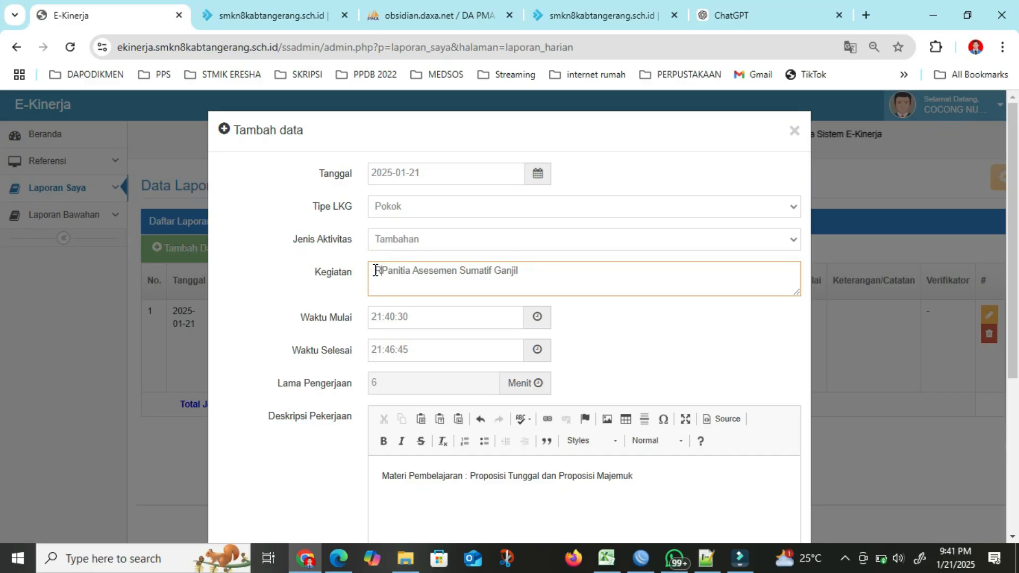
pyautogui.write('apat')
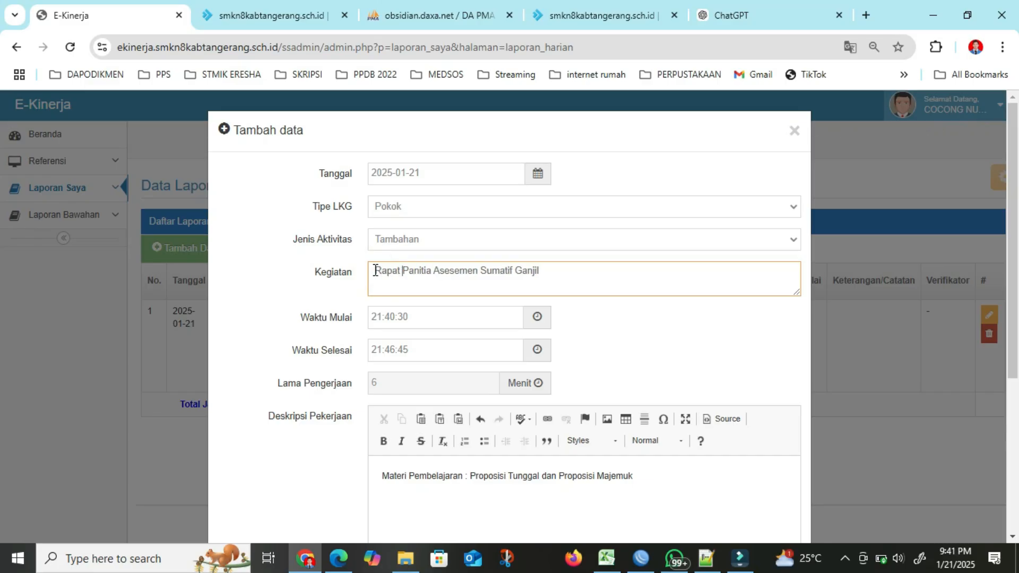
pyautogui.moveTo(641, 482); pyautogui.dragTo(335, 474)
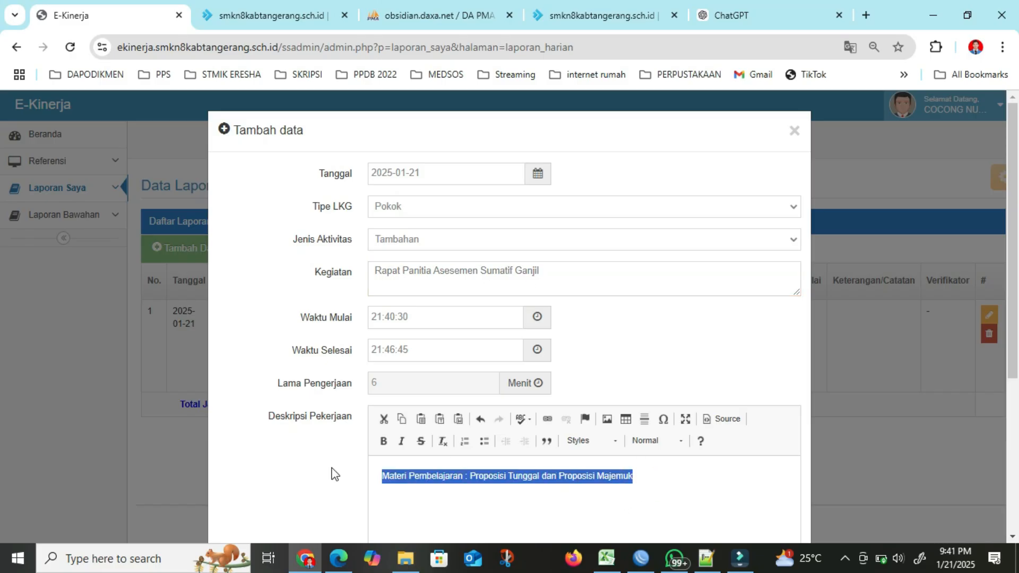
pyautogui.write('Rpa')
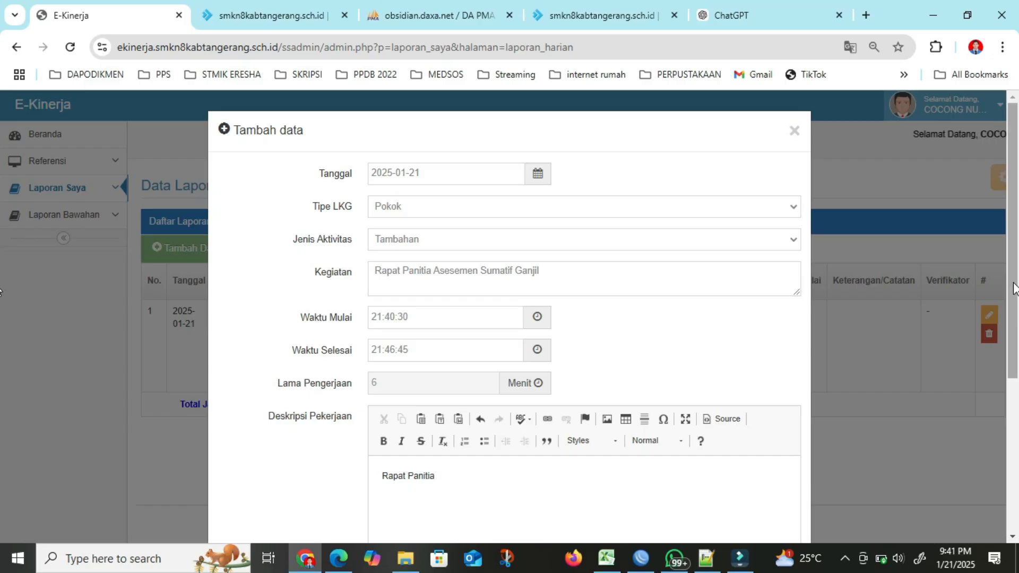
# Set the second report's Output to 1 and its Satuan to Dokumen.
pyautogui.scroll(-4, 989, 409)
pyautogui.click(571, 419)
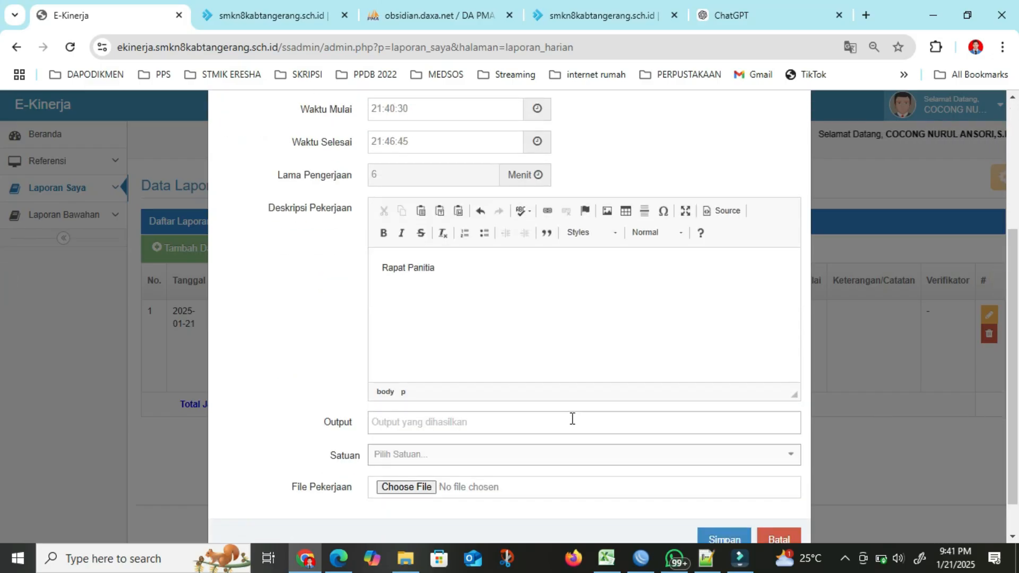
pyautogui.write('1')
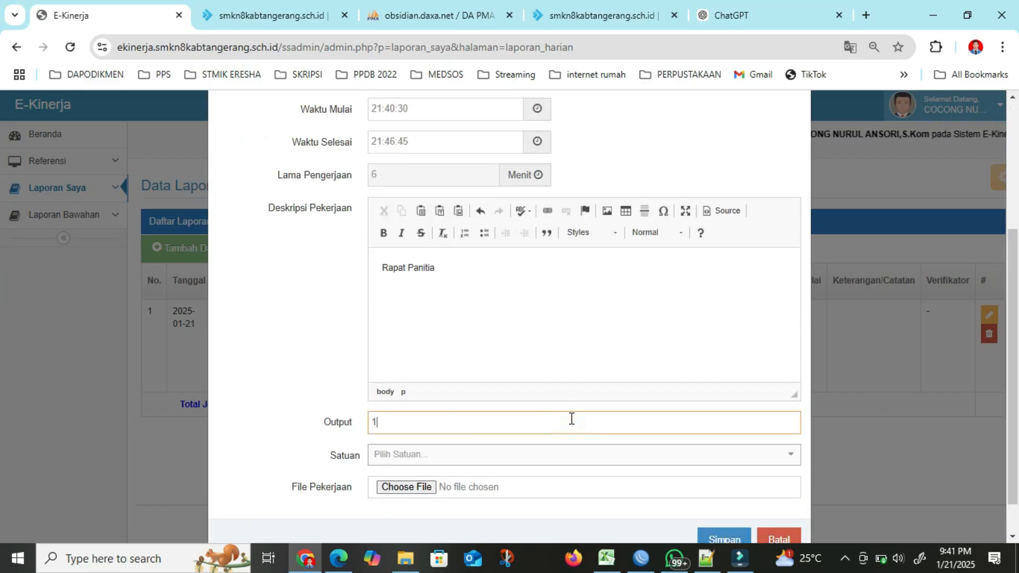
pyautogui.click(510, 463)
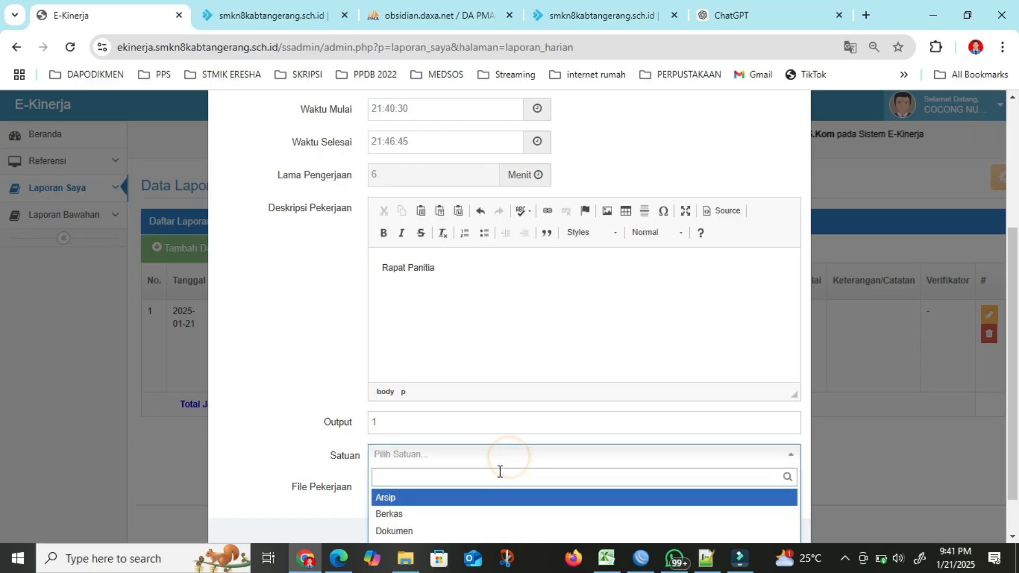
pyautogui.click(454, 531)
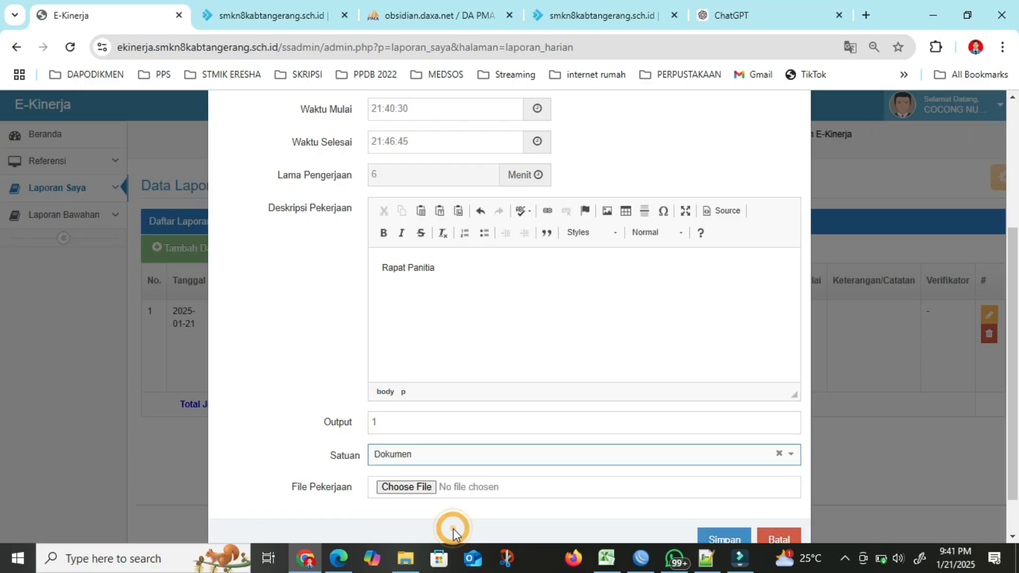
# Attach the picture "ikm 2 2024 ok" from the Pictures folder as the File Pekerjaan and save the second report.
pyautogui.click(412, 486)
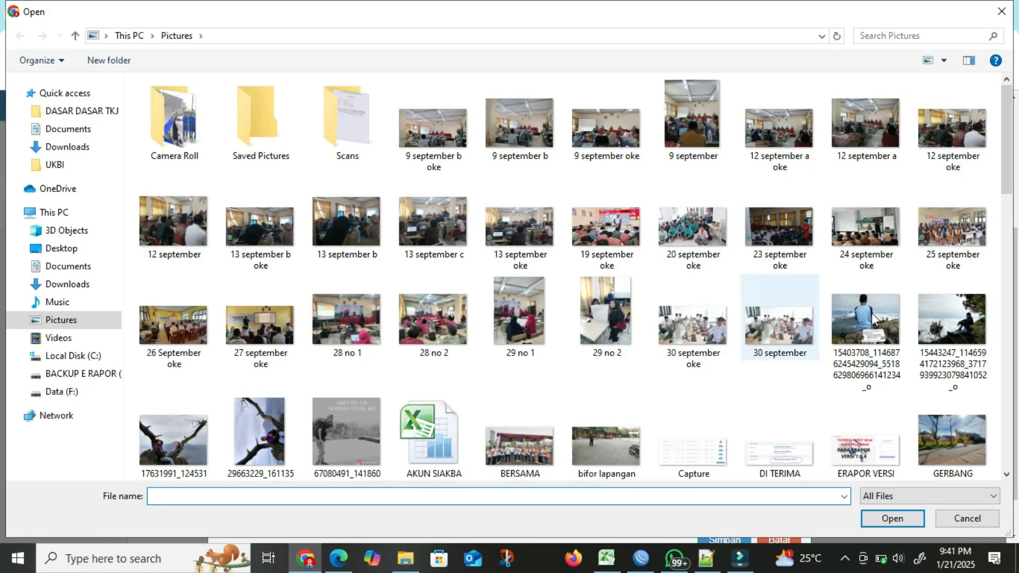
pyautogui.moveTo(1009, 173); pyautogui.dragTo(980, 340)
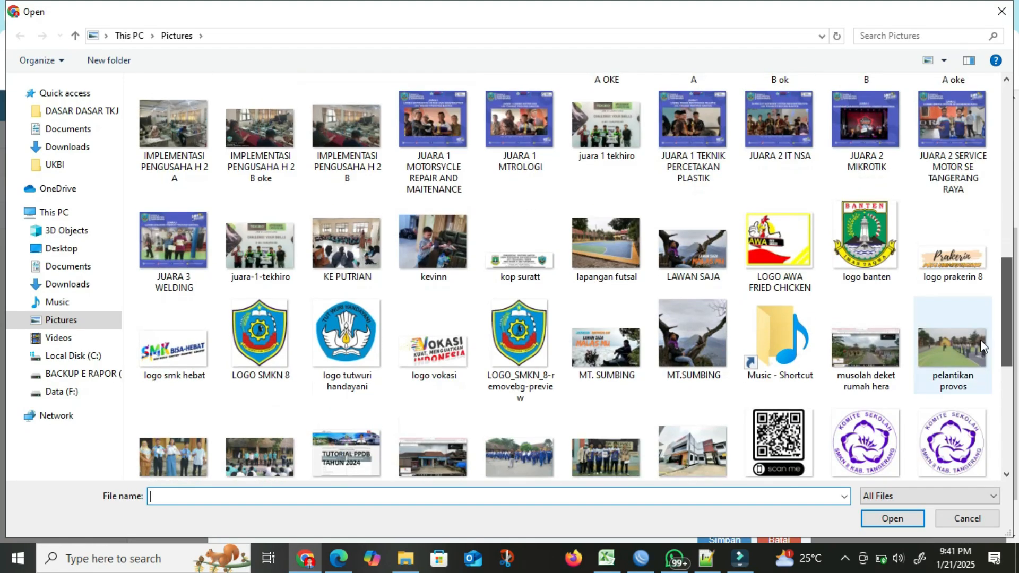
pyautogui.moveTo(1009, 299); pyautogui.dragTo(1011, 211)
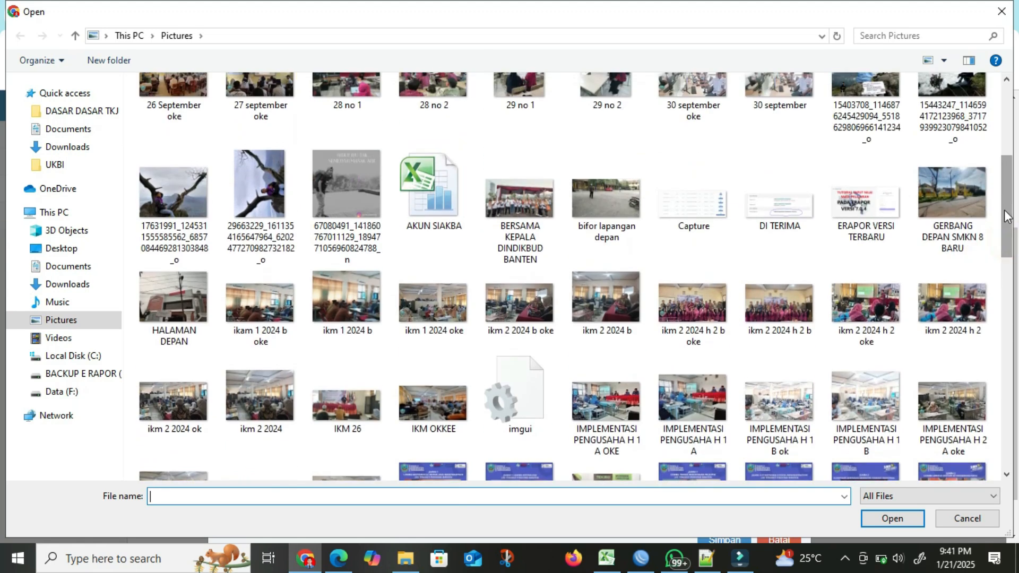
pyautogui.click(185, 409)
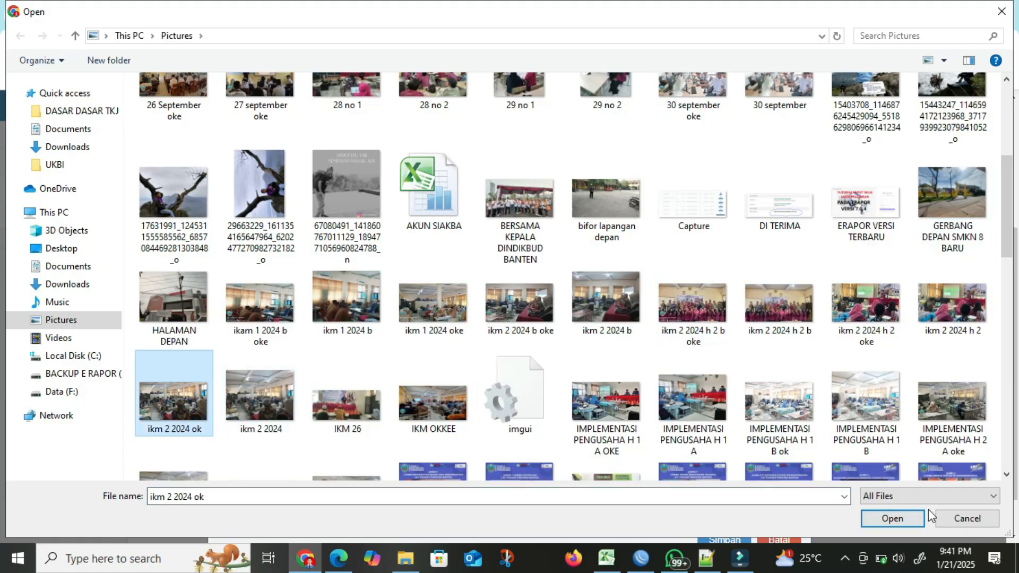
pyautogui.click(897, 520)
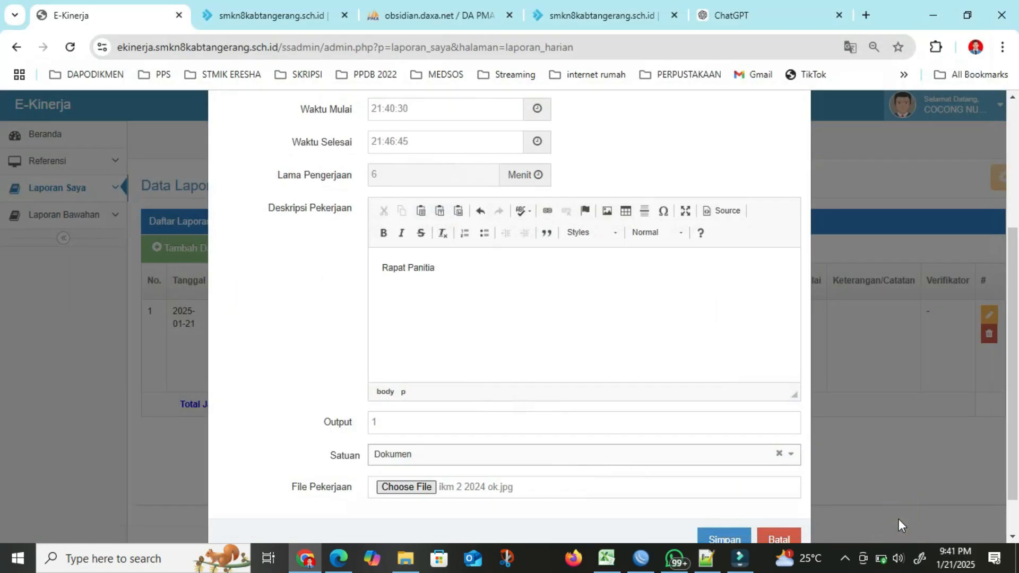
pyautogui.moveTo(1013, 406); pyautogui.dragTo(1015, 438)
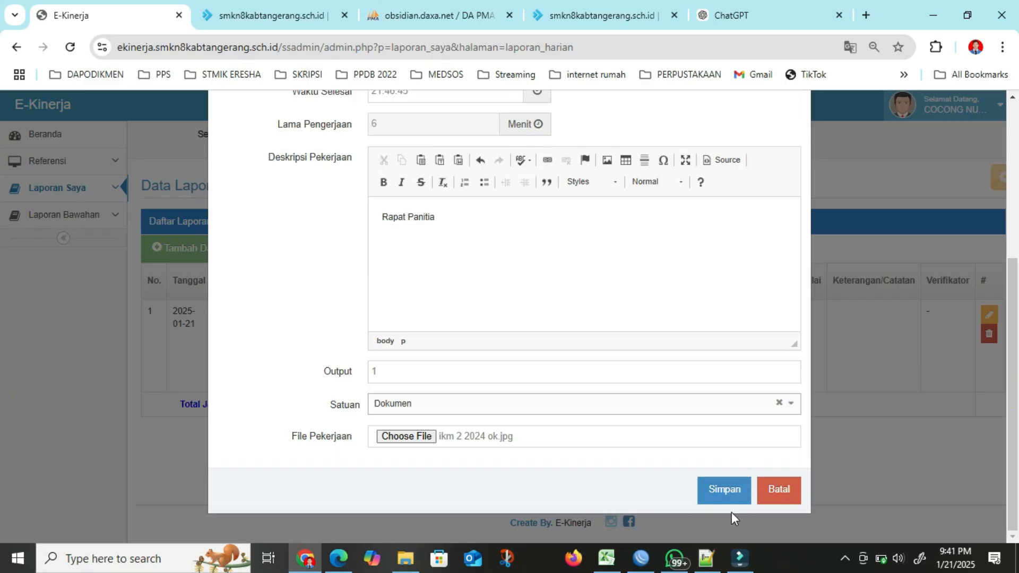
pyautogui.click(720, 503)
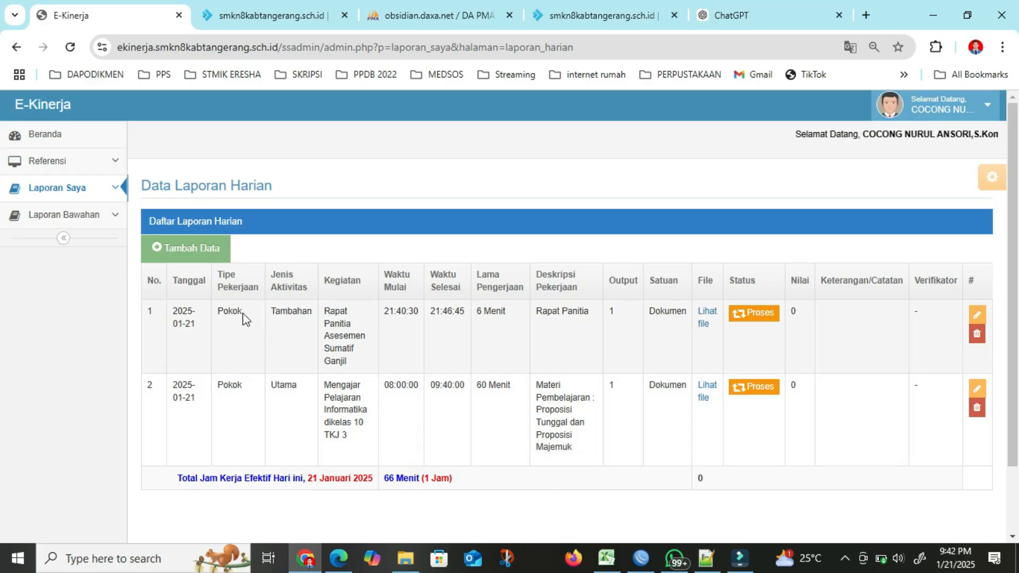
pyautogui.moveTo(243, 314); pyautogui.dragTo(209, 314)
pyautogui.moveTo(274, 312); pyautogui.dragTo(316, 315)
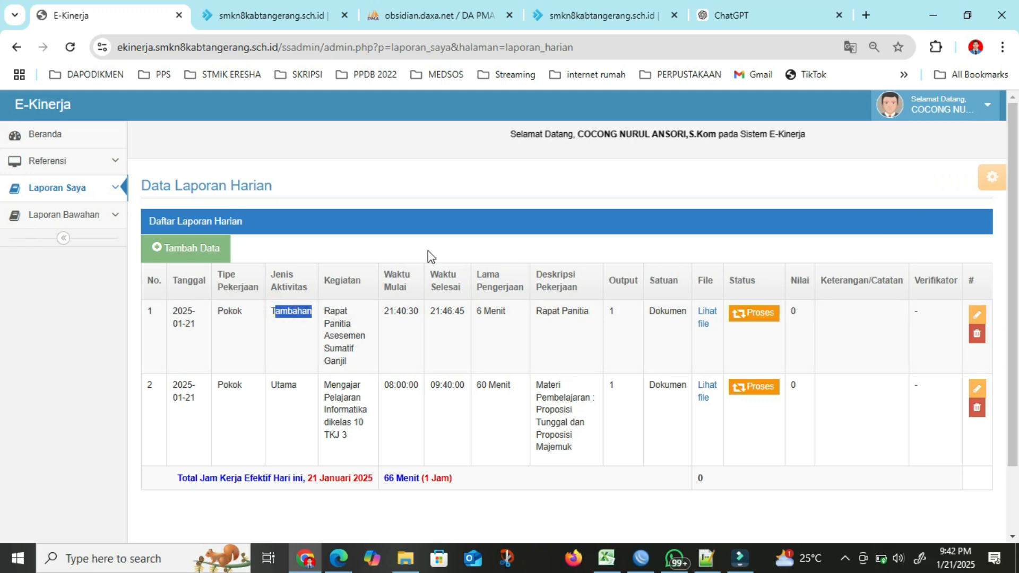
pyautogui.click(464, 246)
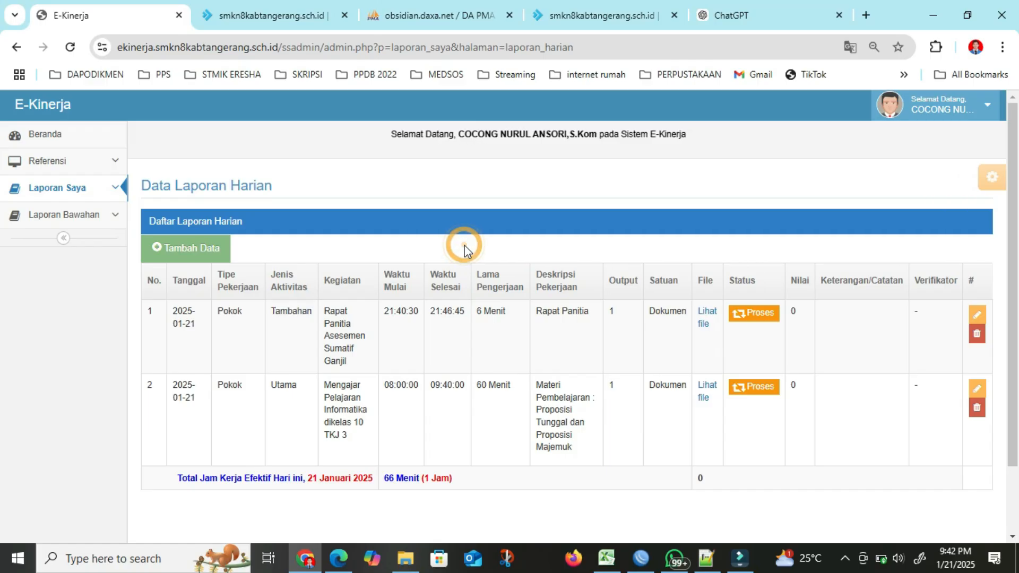
# Start a third daily report entry with Tipe LKG Tuta and Jenis Aktivitas Utama.
pyautogui.click(222, 252)
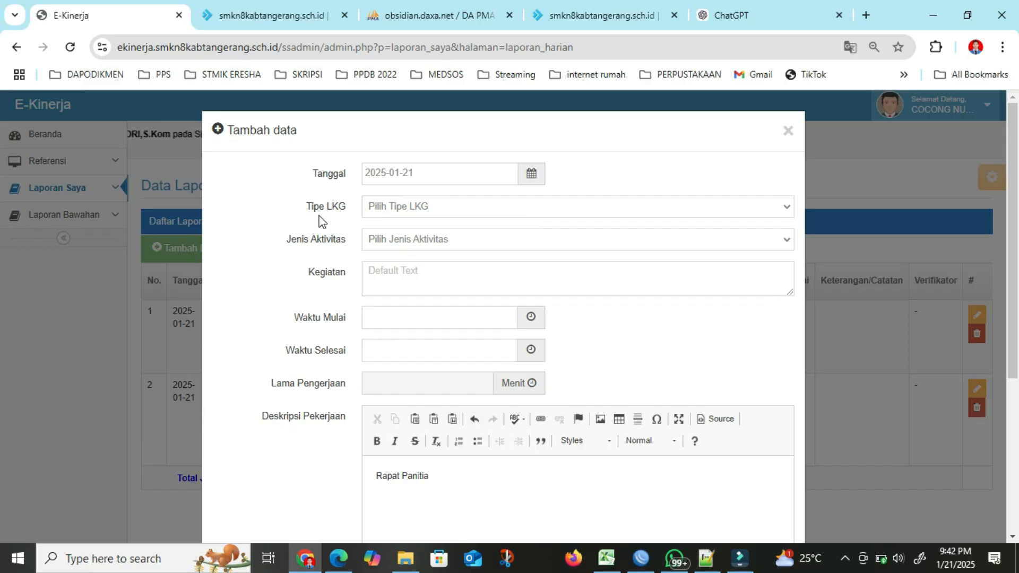
pyautogui.click(414, 206)
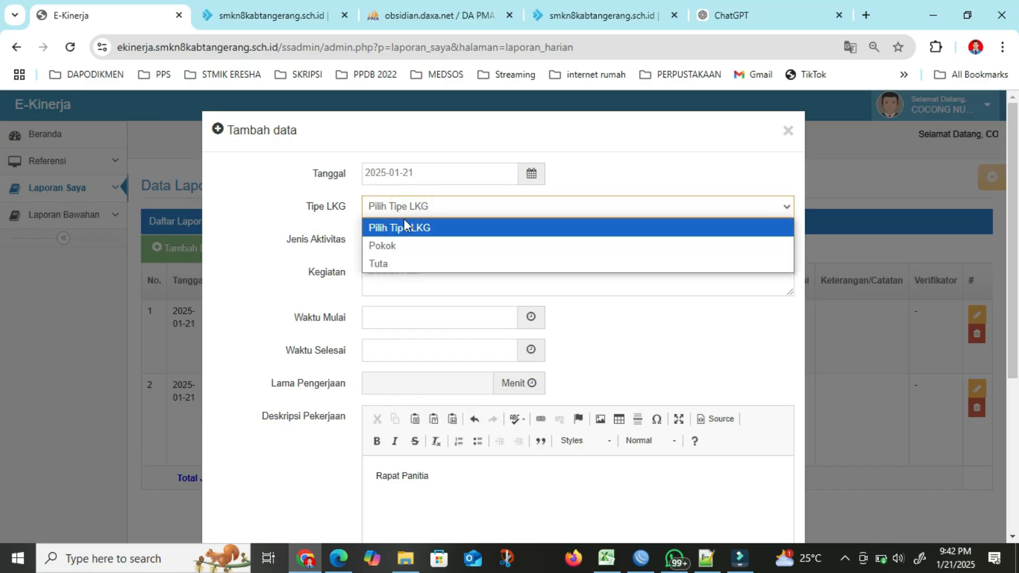
pyautogui.click(380, 266)
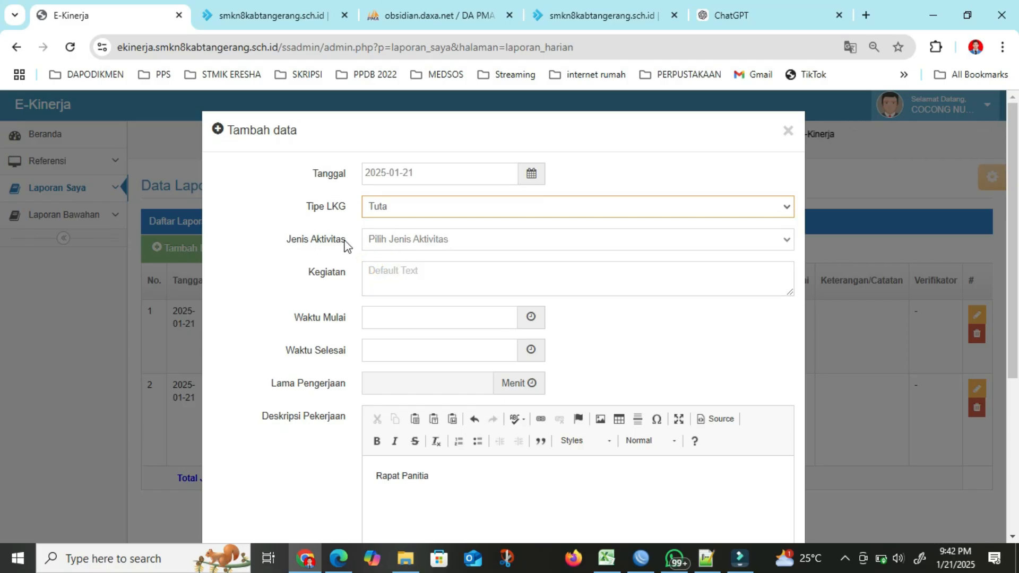
pyautogui.click(400, 245)
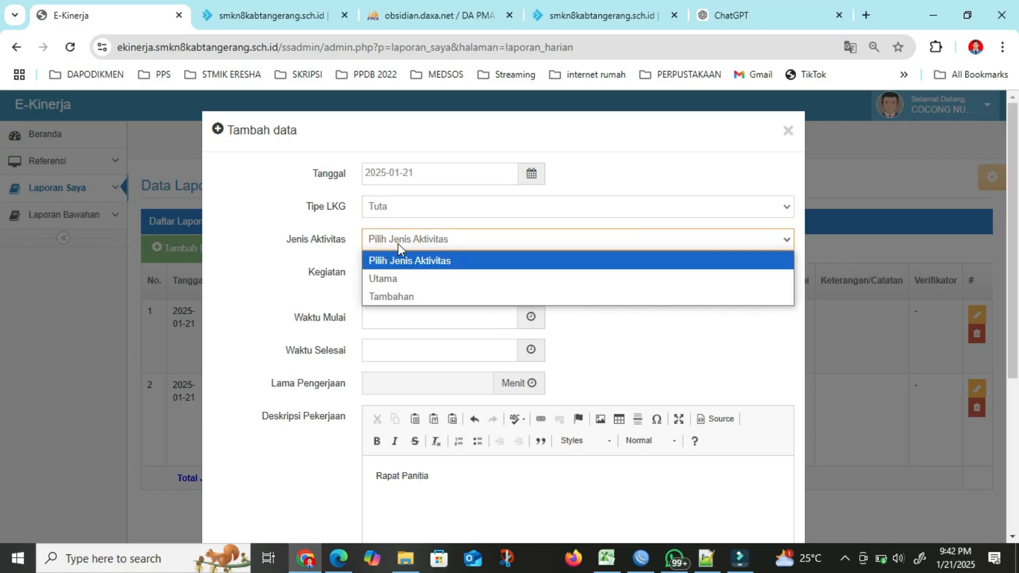
pyautogui.click(390, 279)
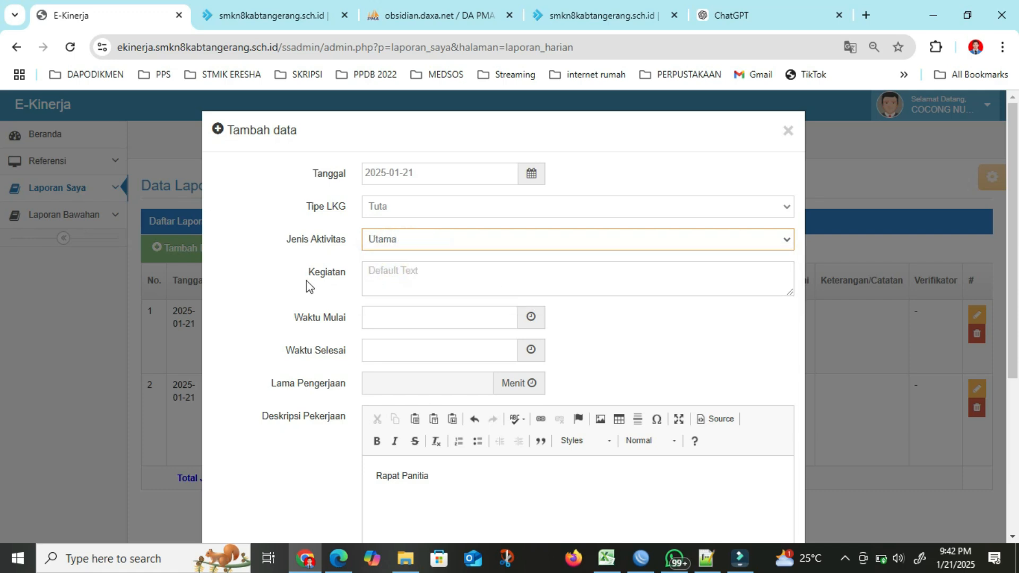
# Enter "Mengabsen Peserta Didik Saat Apel Pagi" as the Kegiatan of the Tuta report.
pyautogui.click(401, 280)
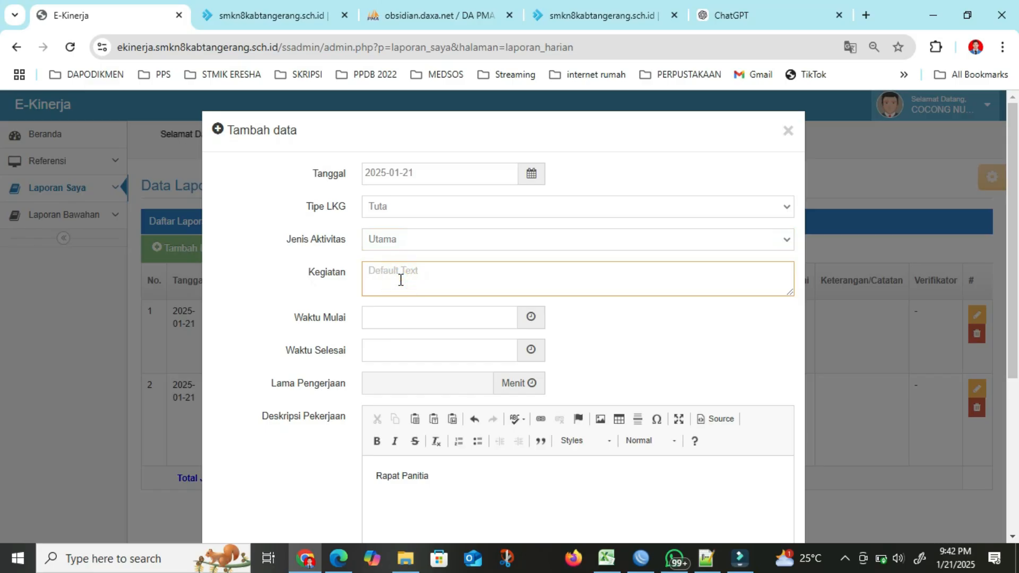
pyautogui.write('Mengabsen')
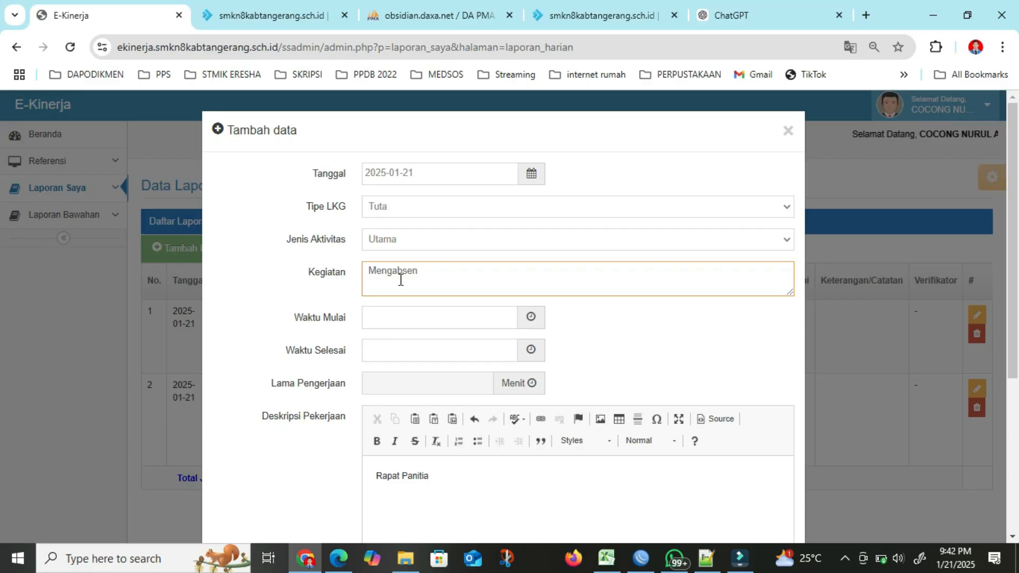
pyautogui.write('Pe')
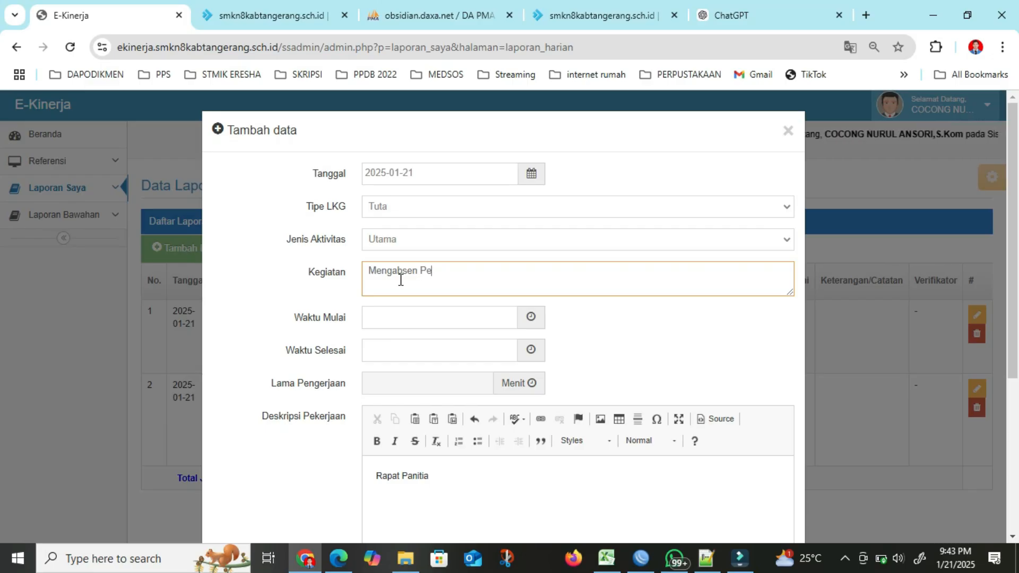
pyautogui.write('serta ')
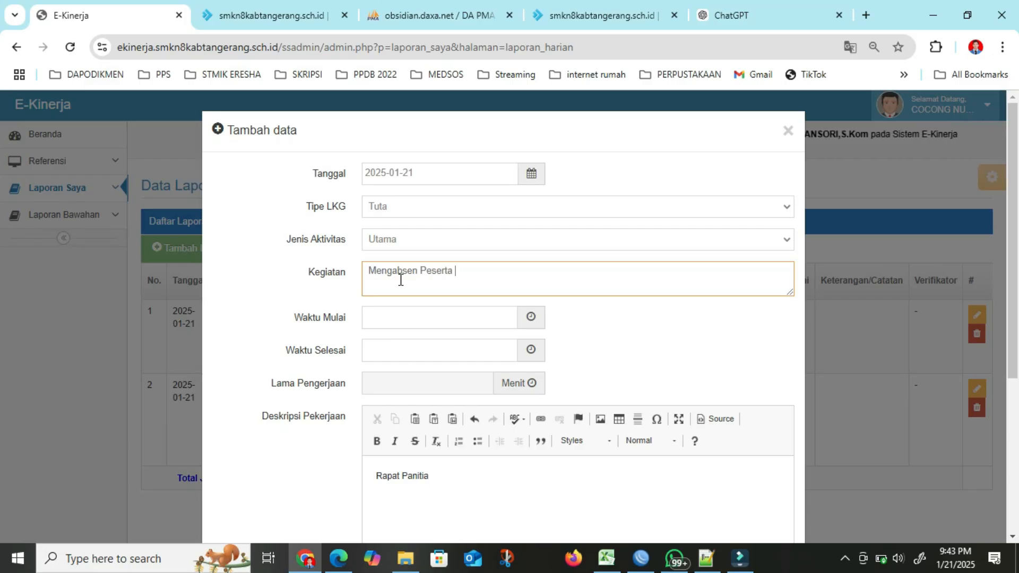
pyautogui.write('Didik Saat Apel Pagi')
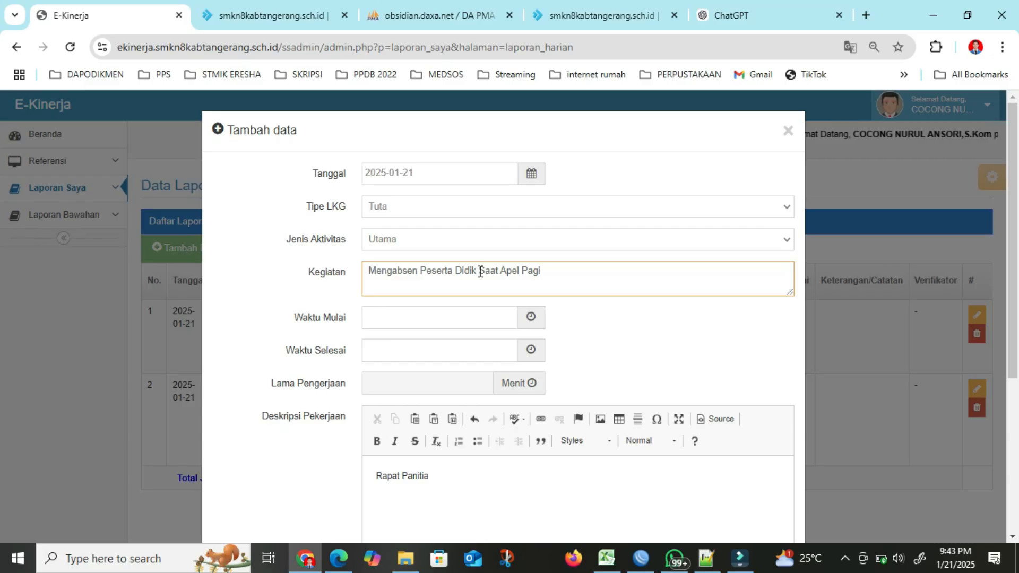
# Set the Tuta report's Waktu Mulai to 6:43:30.
pyautogui.click(403, 317)
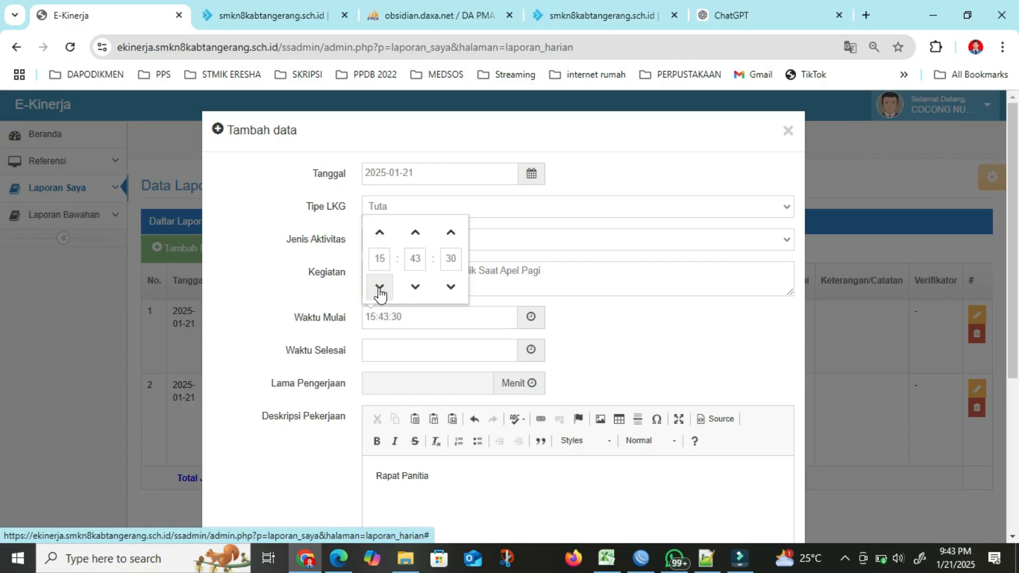
pyautogui.click(380, 287)
pyautogui.click(379, 287)
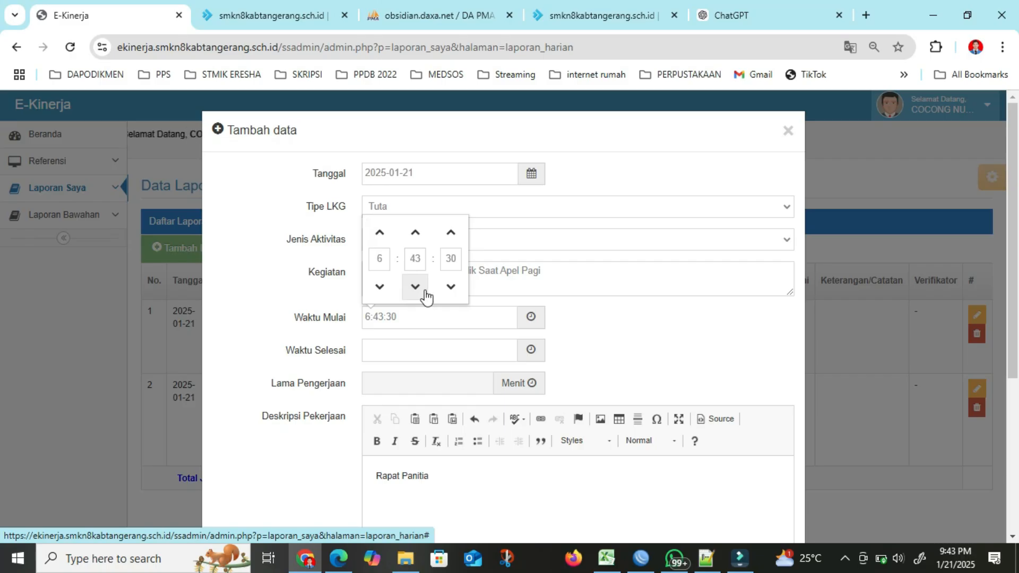
# Set the Tuta report's Waktu Selesai to 7:30:45.
pyautogui.click(371, 347)
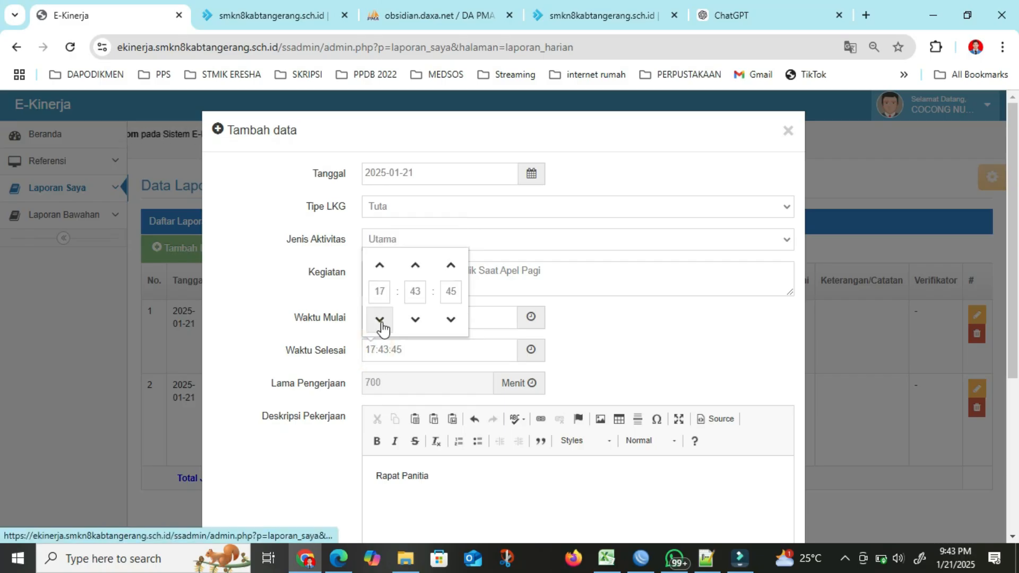
pyautogui.click(379, 320)
pyautogui.click(379, 319)
pyautogui.click(380, 319)
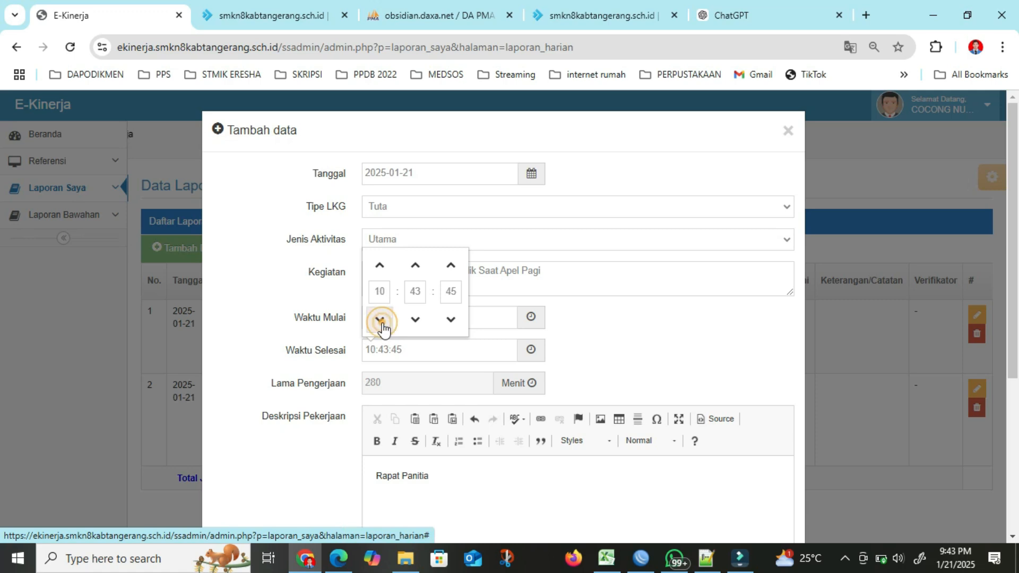
pyautogui.click(379, 319)
pyautogui.click(379, 319)
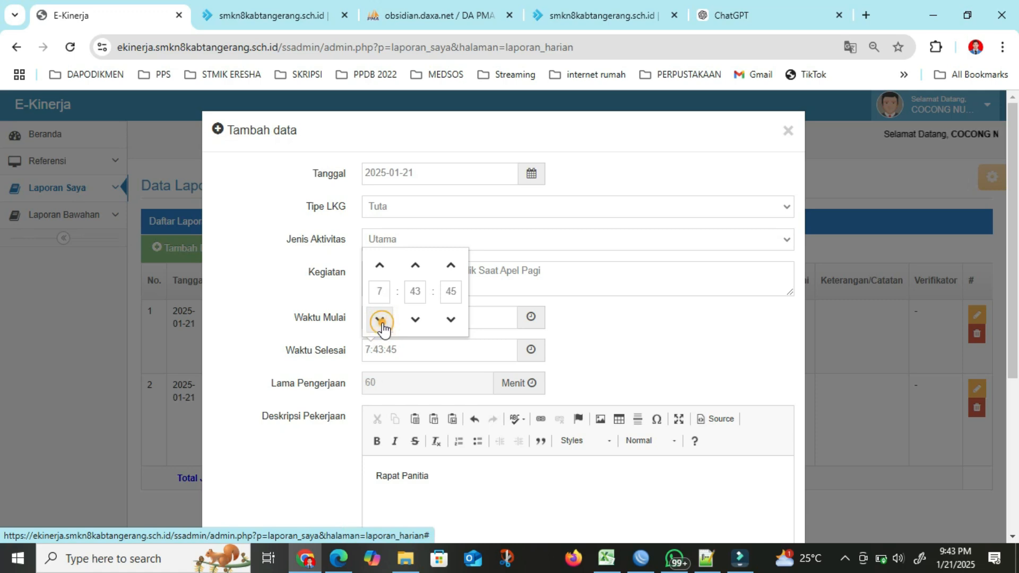
pyautogui.click(415, 320)
pyautogui.click(415, 319)
pyautogui.click(415, 320)
pyautogui.click(415, 319)
pyautogui.click(415, 319)
pyautogui.click(415, 319)
pyautogui.click(415, 319)
pyautogui.click(415, 319)
pyautogui.click(415, 319)
pyautogui.click(415, 320)
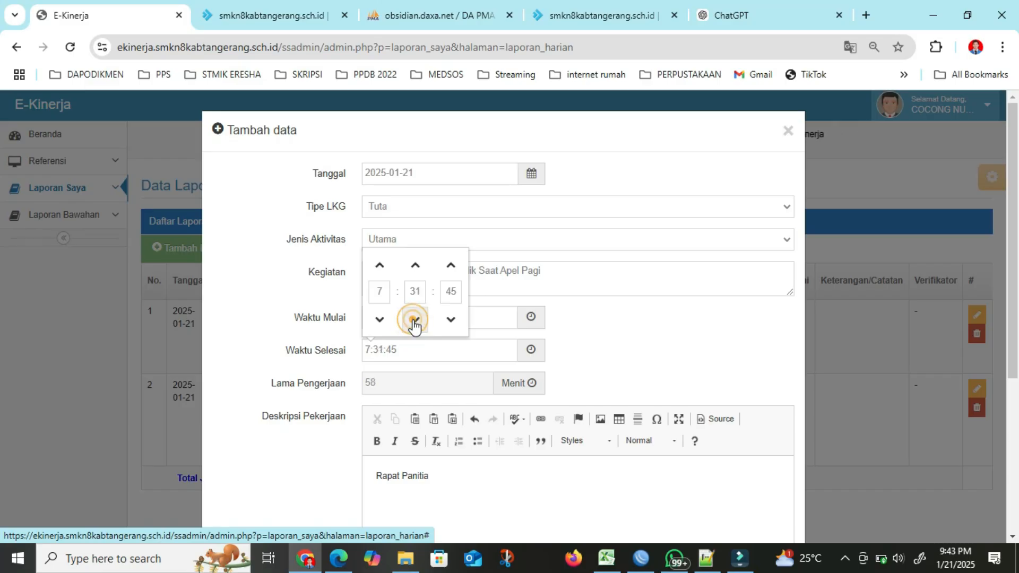
pyautogui.click(415, 320)
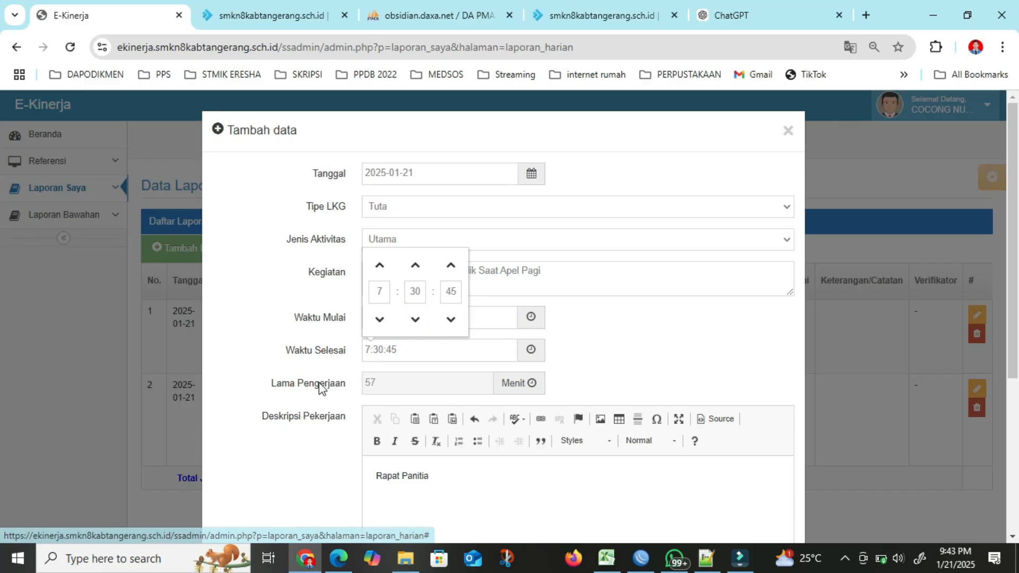
pyautogui.click(325, 367)
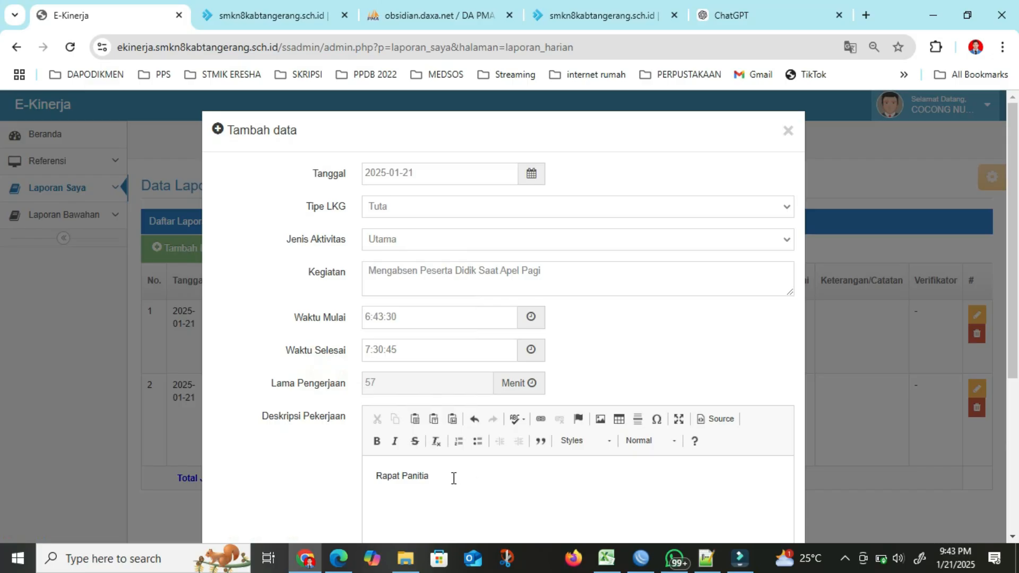
# Replace the Deskripsi Pekerjaan text with "Mengabsen Peserta Didik yang mengikuti apel pagi".
pyautogui.moveTo(450, 478); pyautogui.dragTo(362, 469)
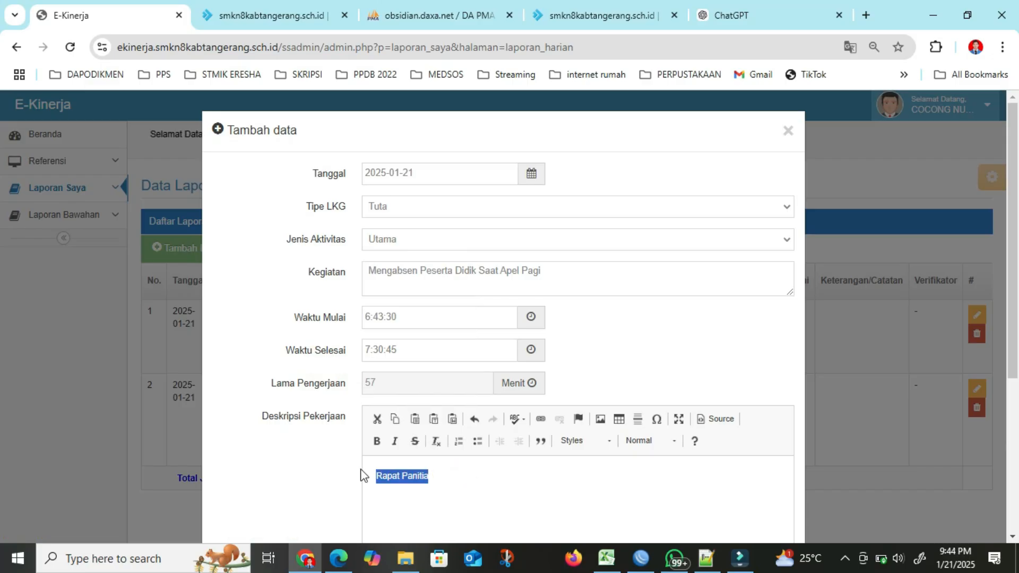
pyautogui.write('Menga')
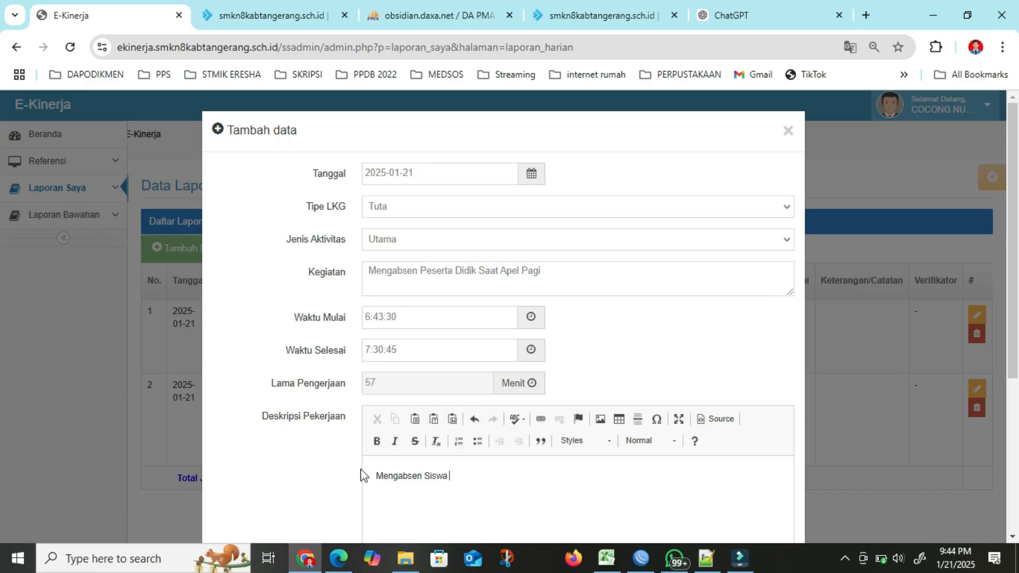
pyautogui.write('bsen P')
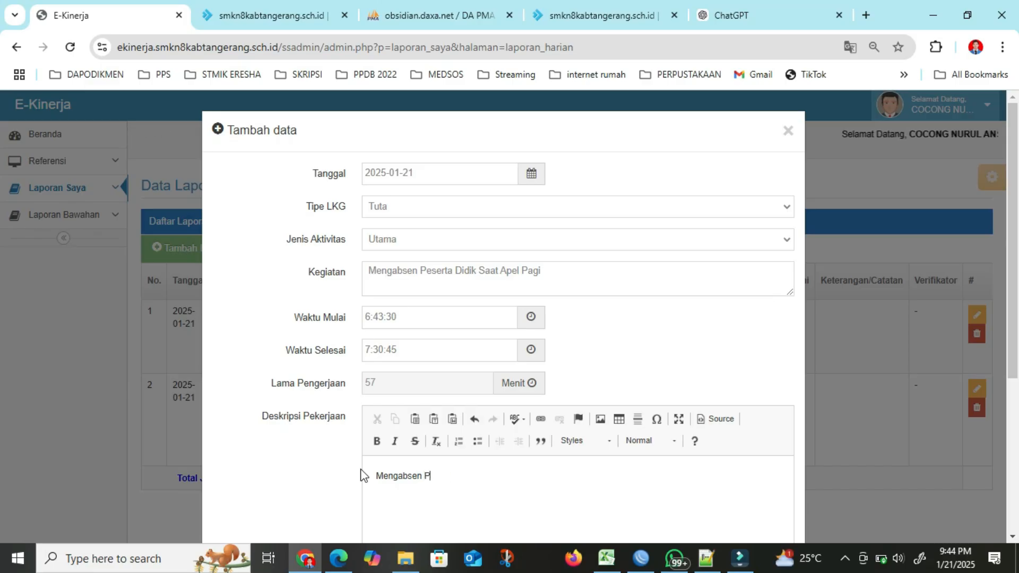
pyautogui.write('eserta')
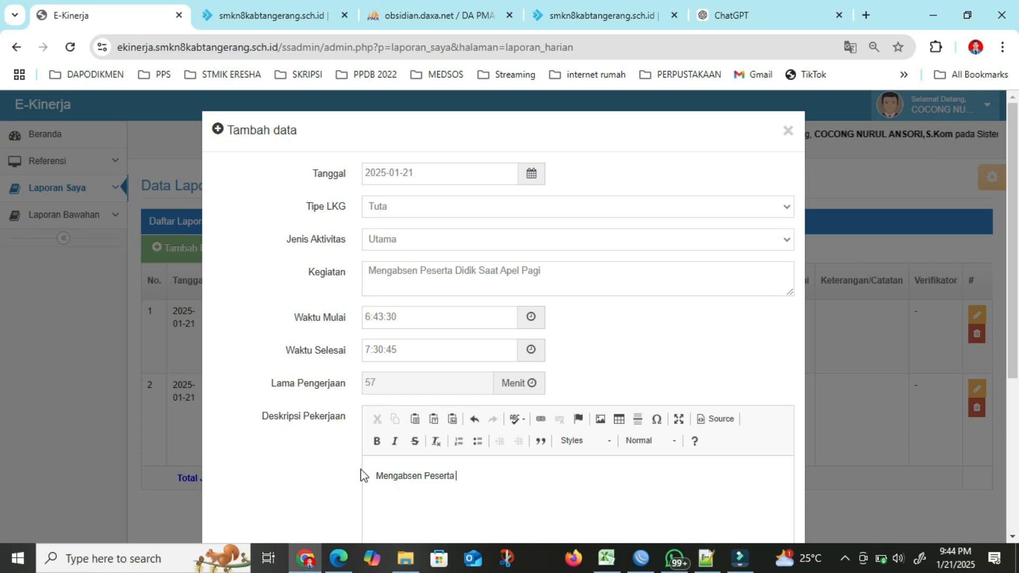
pyautogui.write(' Didik')
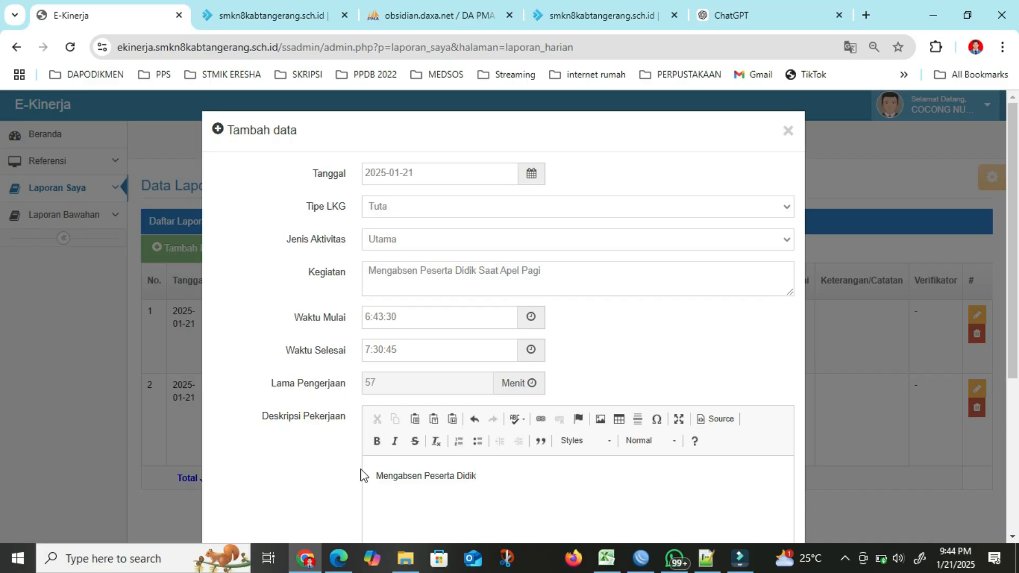
pyautogui.moveTo(1014, 190); pyautogui.dragTo(1014, 291)
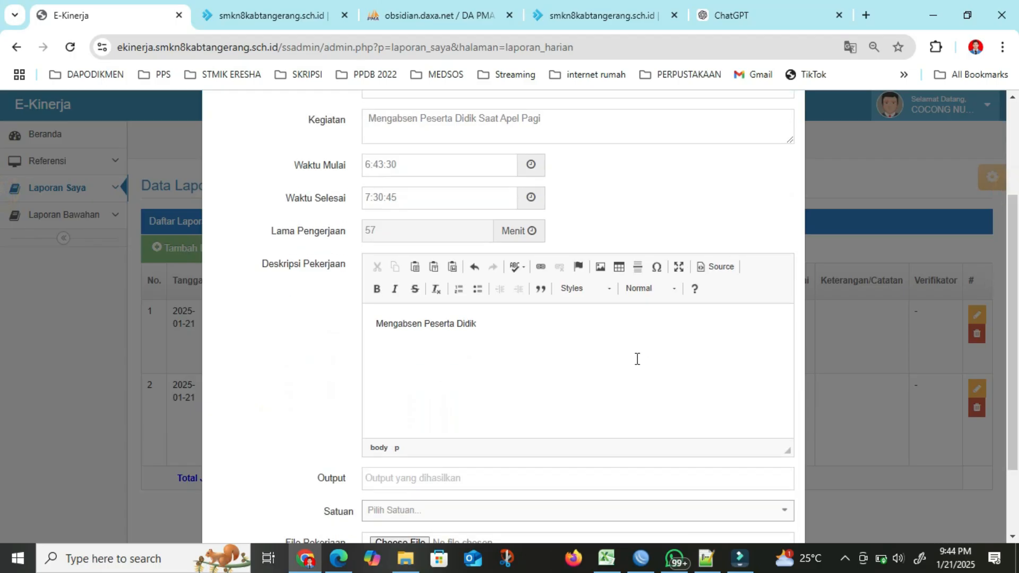
pyautogui.write('yang mengikuti apel pagi')
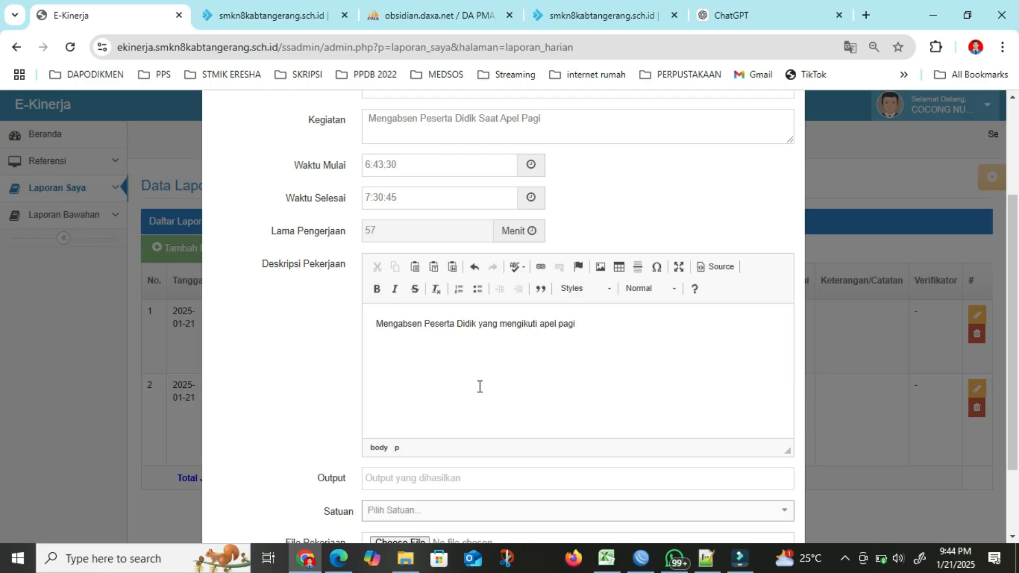
# Set the Tuta report's Output to 1 and its Satuan to Dokumen.
pyautogui.click(405, 475)
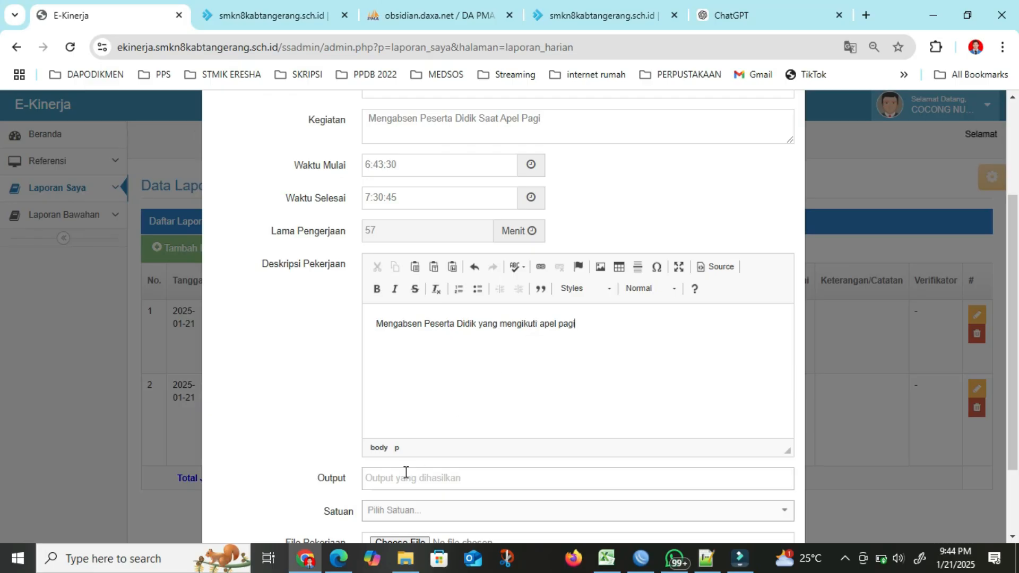
pyautogui.write('1')
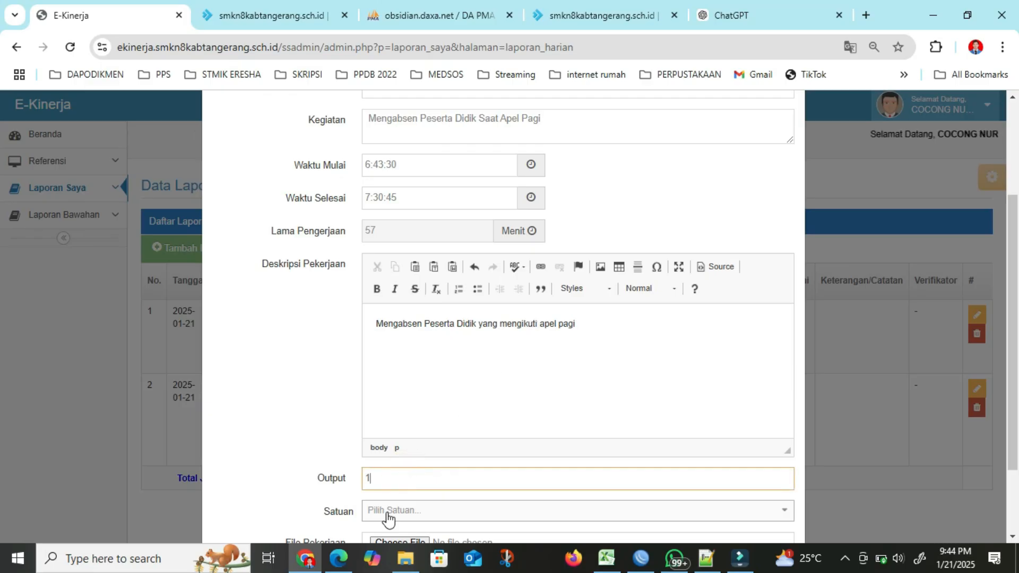
pyautogui.click(406, 513)
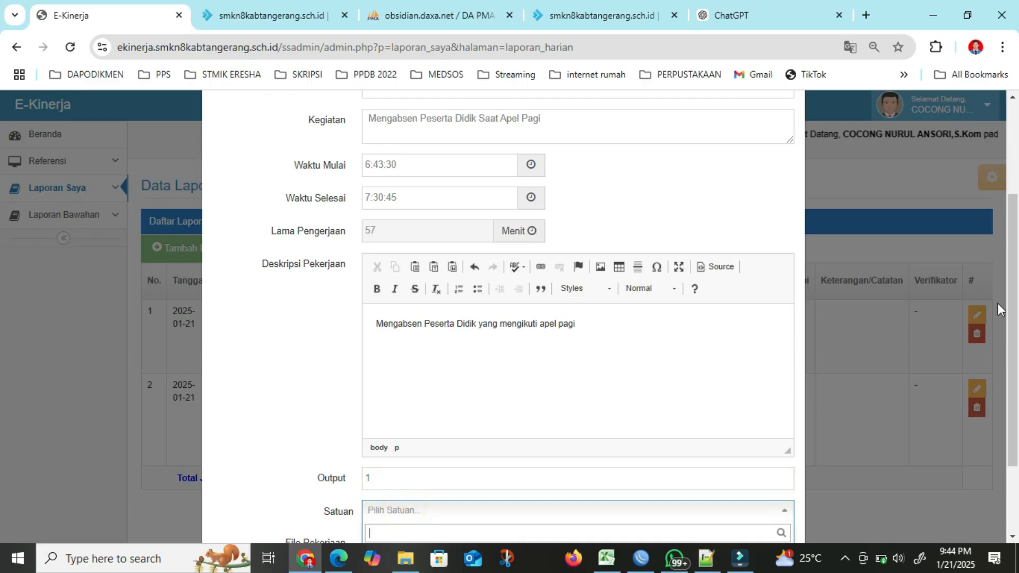
pyautogui.scroll(-2, 564, 426)
pyautogui.click(533, 403)
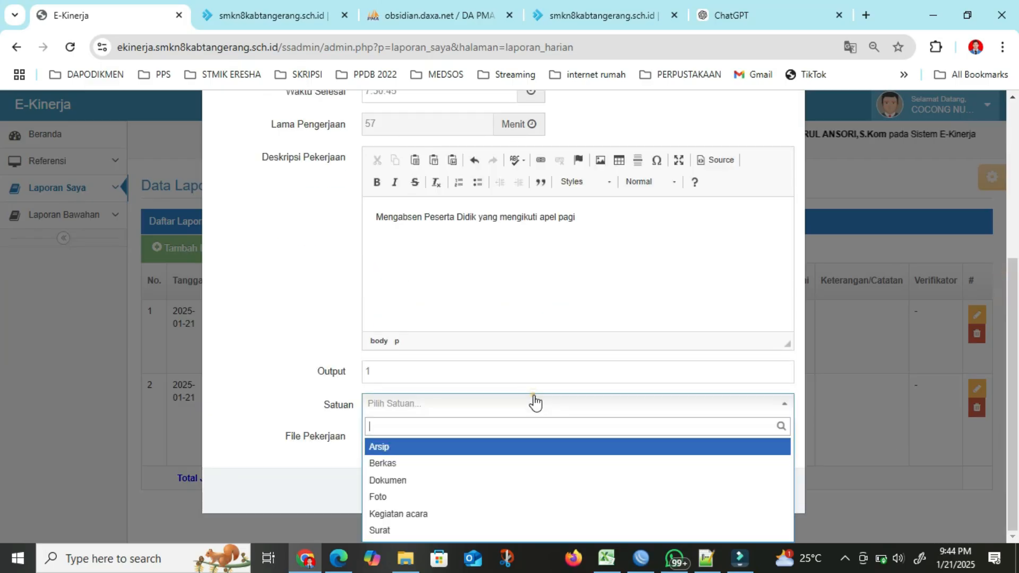
pyautogui.click(374, 479)
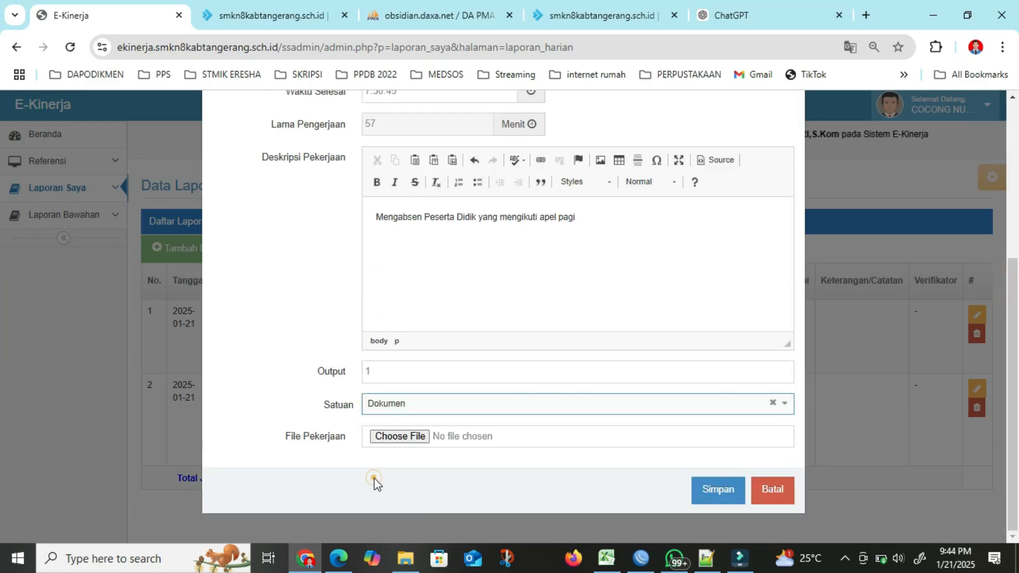
# Attach the picture "pelantikan provos" from the Pictures folder as the File Pekerjaan and save the Tuta report.
pyautogui.click(413, 436)
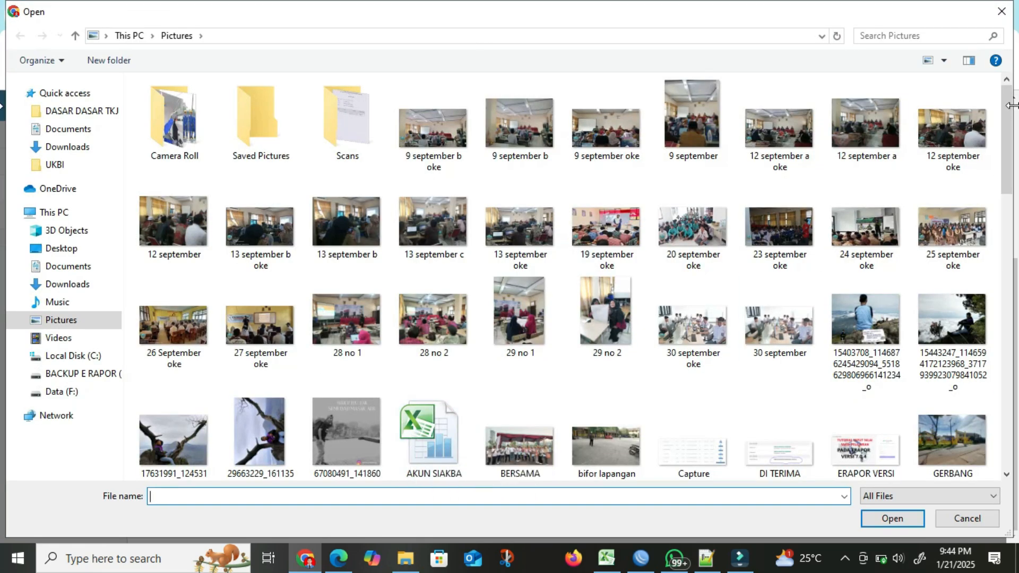
pyautogui.moveTo(1007, 112); pyautogui.dragTo(1005, 301)
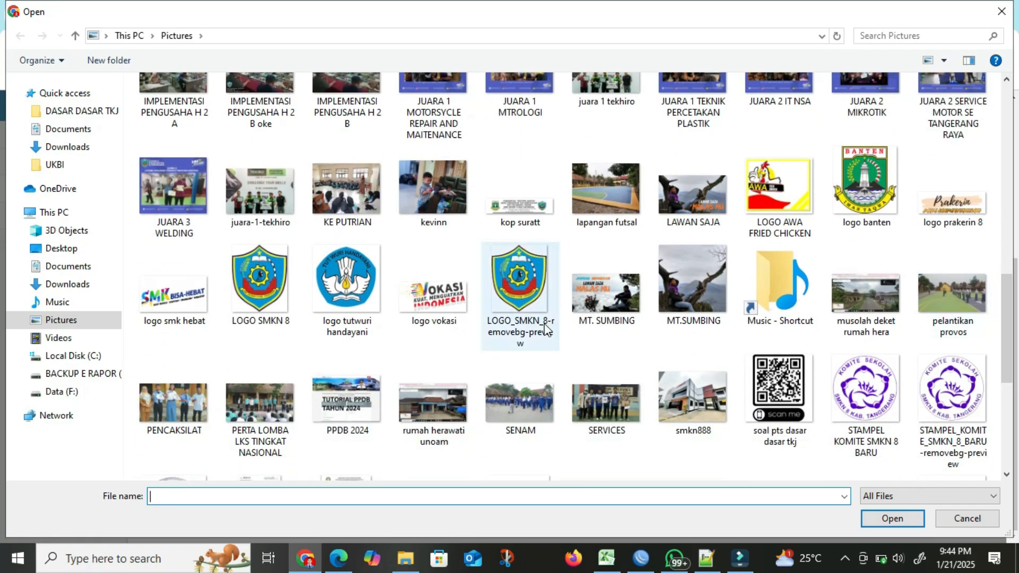
pyautogui.click(950, 289)
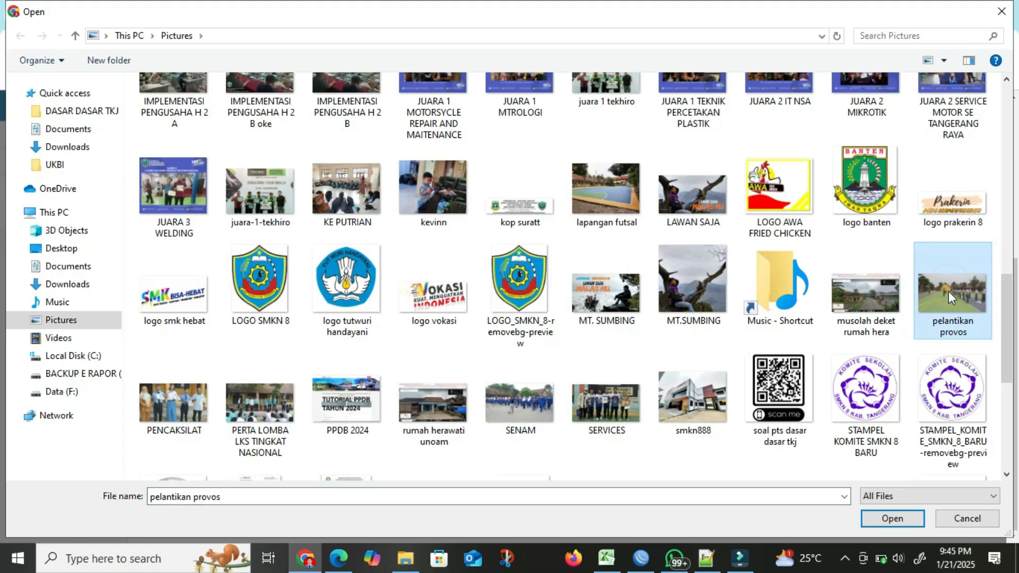
pyautogui.click(877, 520)
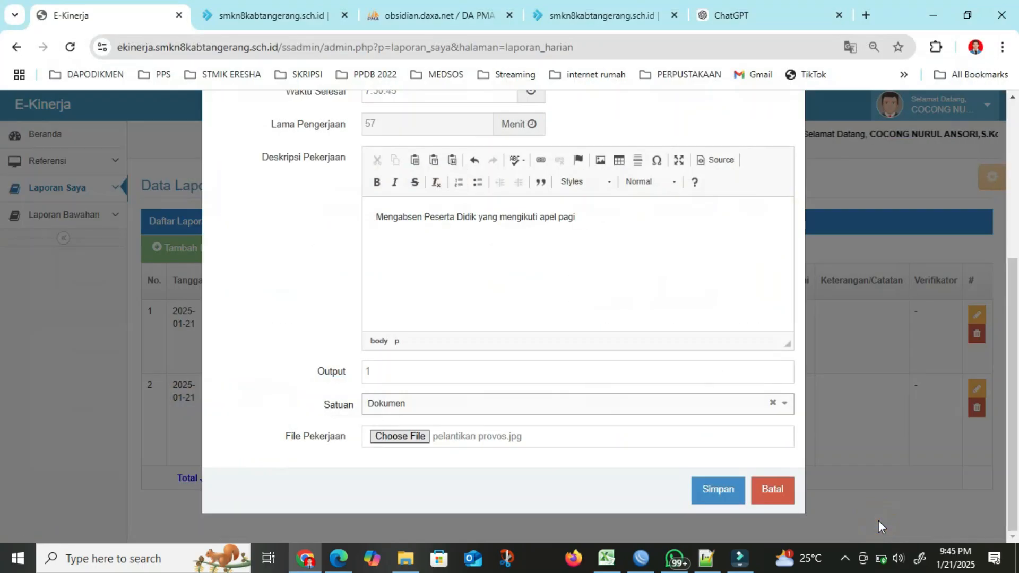
pyautogui.click(729, 497)
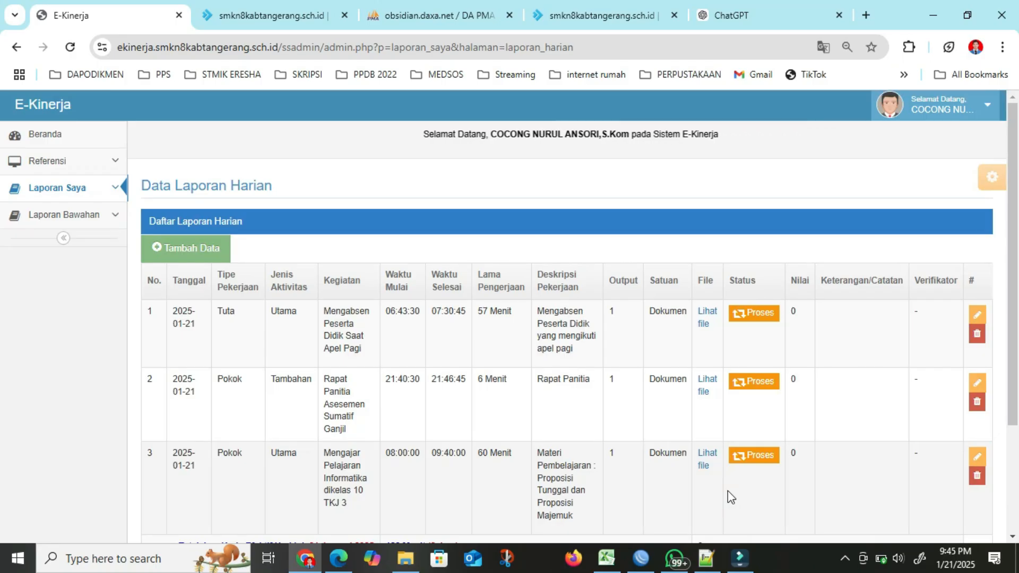
# Review the job and activity types in the daily report list and view the file attached to the Tuta report.
pyautogui.moveTo(1011, 279); pyautogui.dragTo(1012, 313)
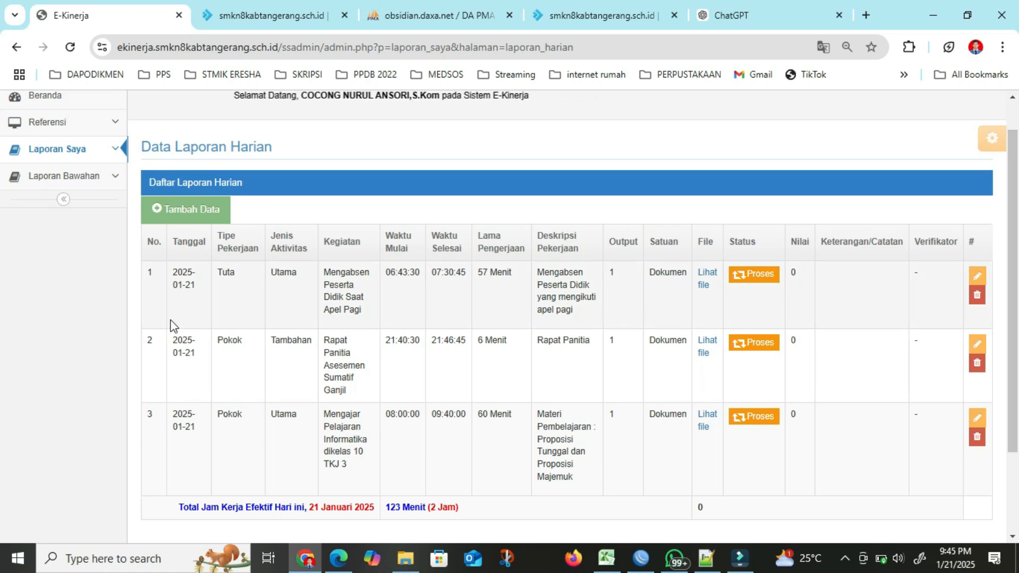
pyautogui.moveTo(217, 273); pyautogui.dragTo(236, 281)
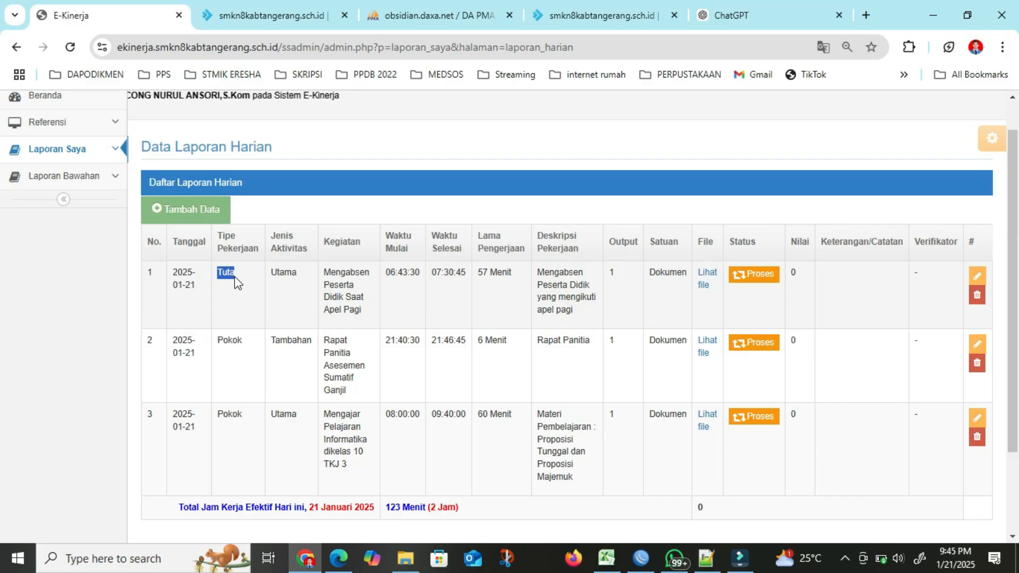
pyautogui.moveTo(219, 341); pyautogui.dragTo(326, 353)
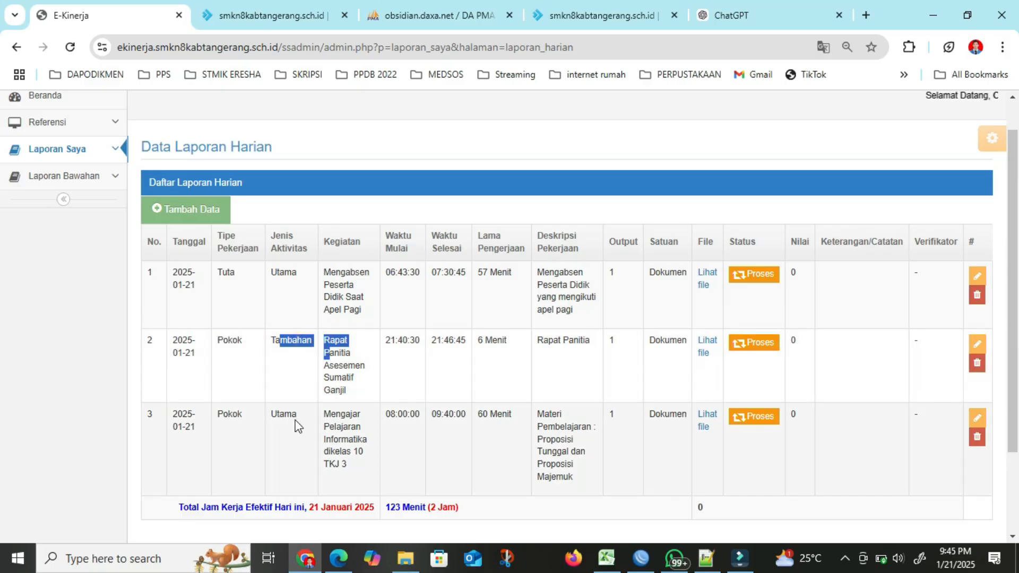
pyautogui.click(708, 285)
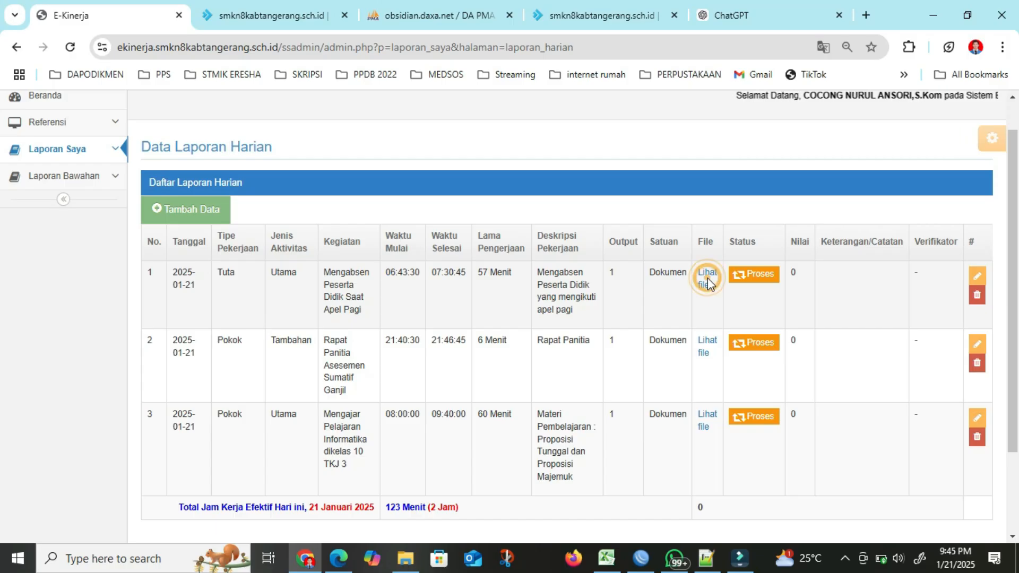
pyautogui.click(706, 285)
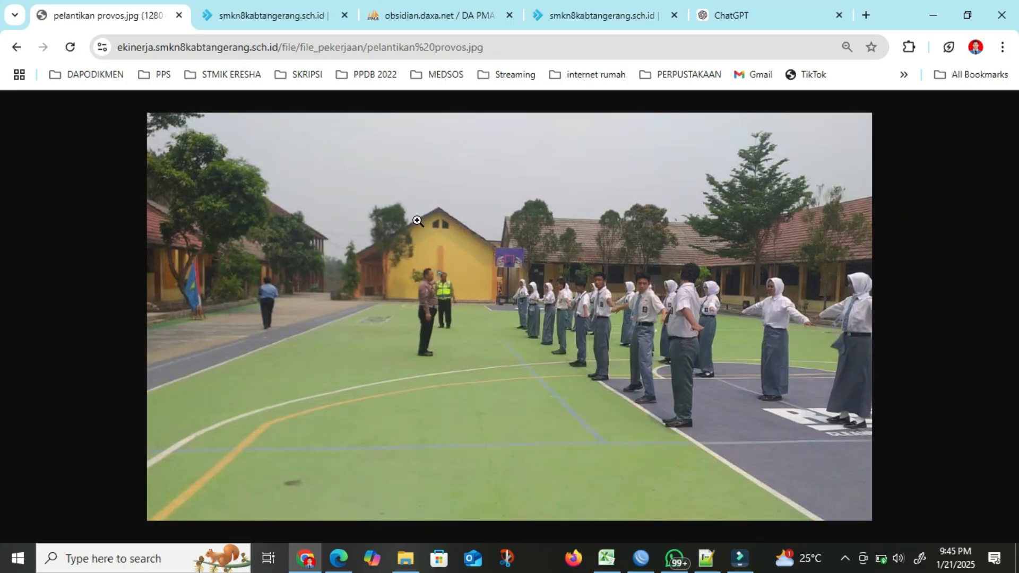
# Leave the attached picture for the daily report list and open the report history (Riwayat Laporan).
pyautogui.click(17, 48)
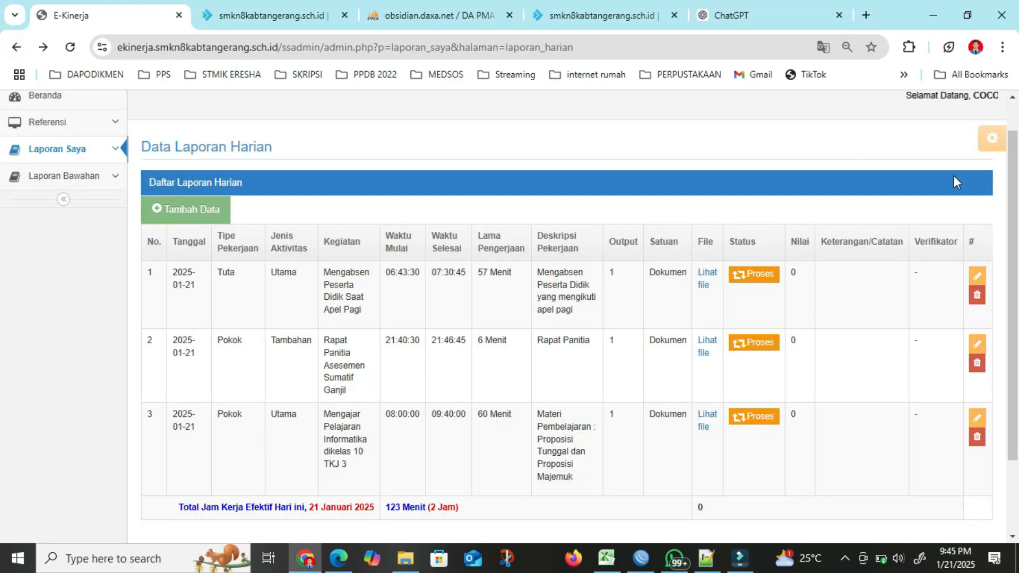
pyautogui.scroll(1, 1011, 169)
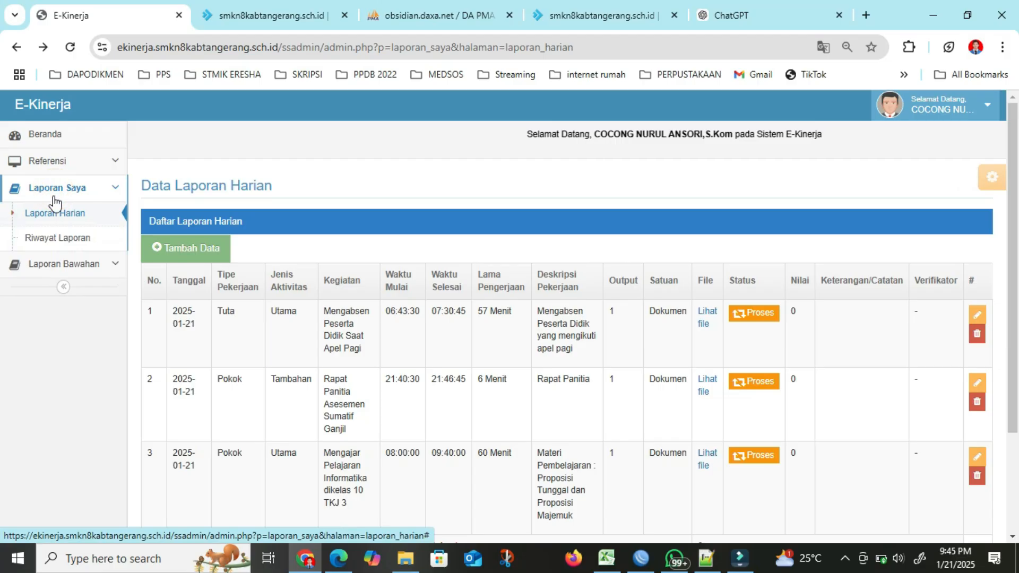
pyautogui.click(63, 239)
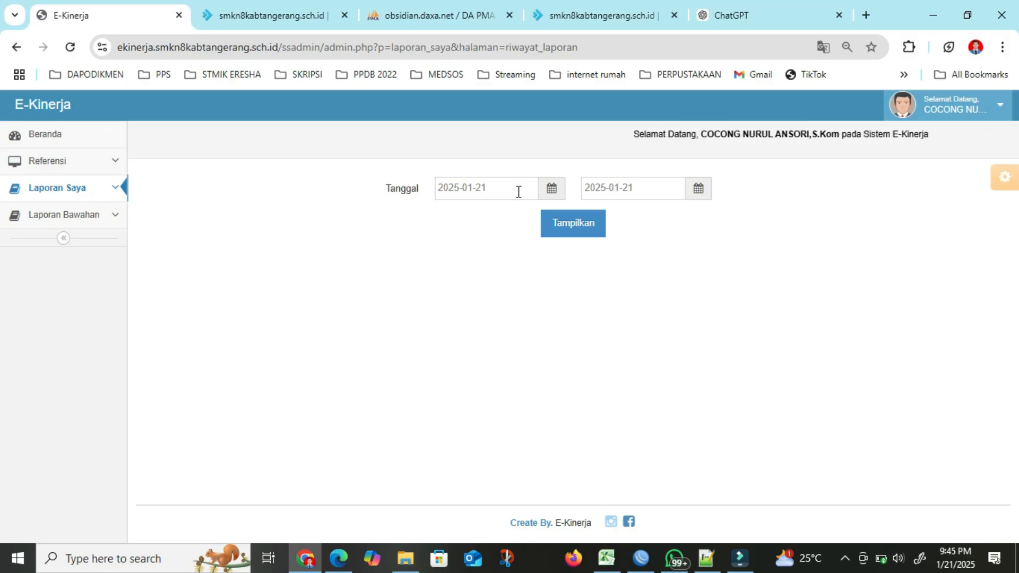
# Set the start date of the report history to 2023-08-28 and display the reports for that period.
pyautogui.click(500, 190)
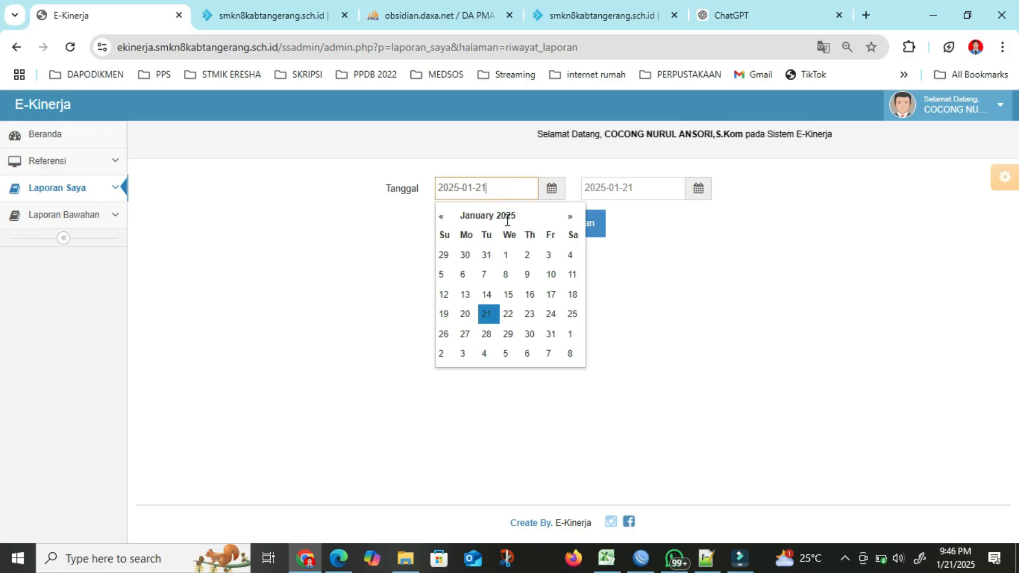
pyautogui.doubleClick(441, 216)
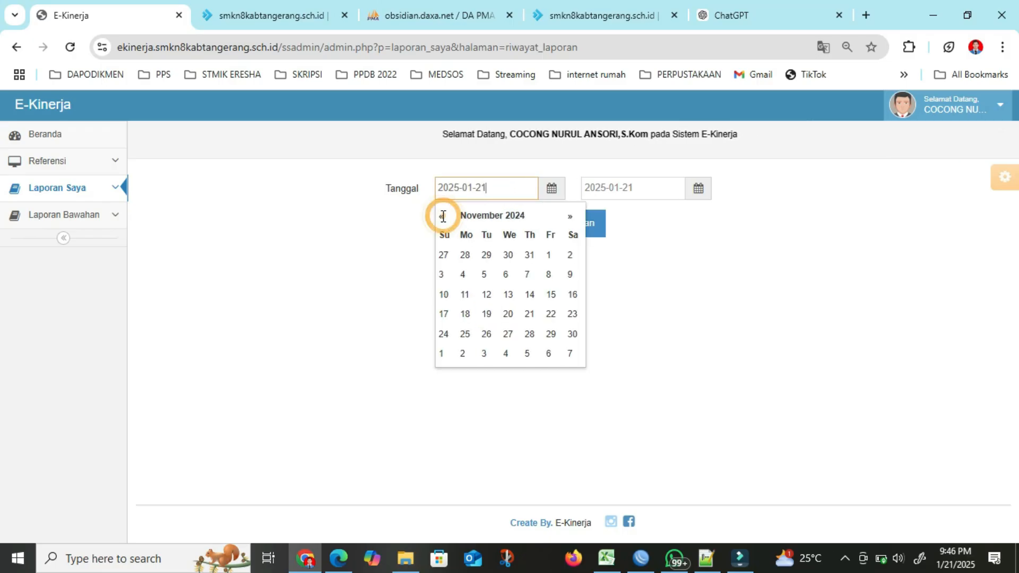
pyautogui.doubleClick(440, 216)
pyautogui.doubleClick(440, 217)
pyautogui.tripleClick(440, 217)
pyautogui.doubleClick(440, 217)
pyautogui.doubleClick(439, 216)
pyautogui.doubleClick(440, 216)
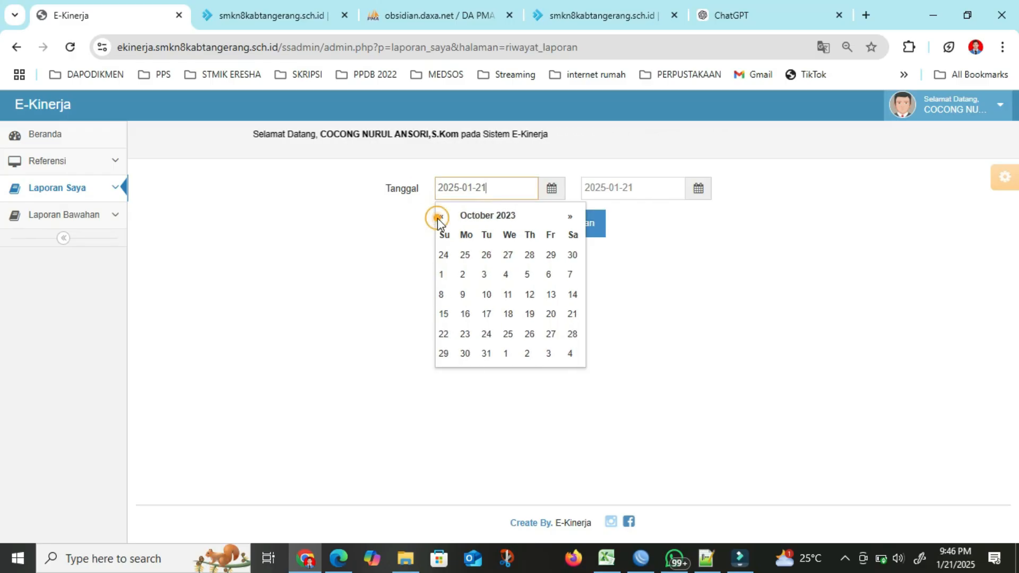
pyautogui.click(443, 217)
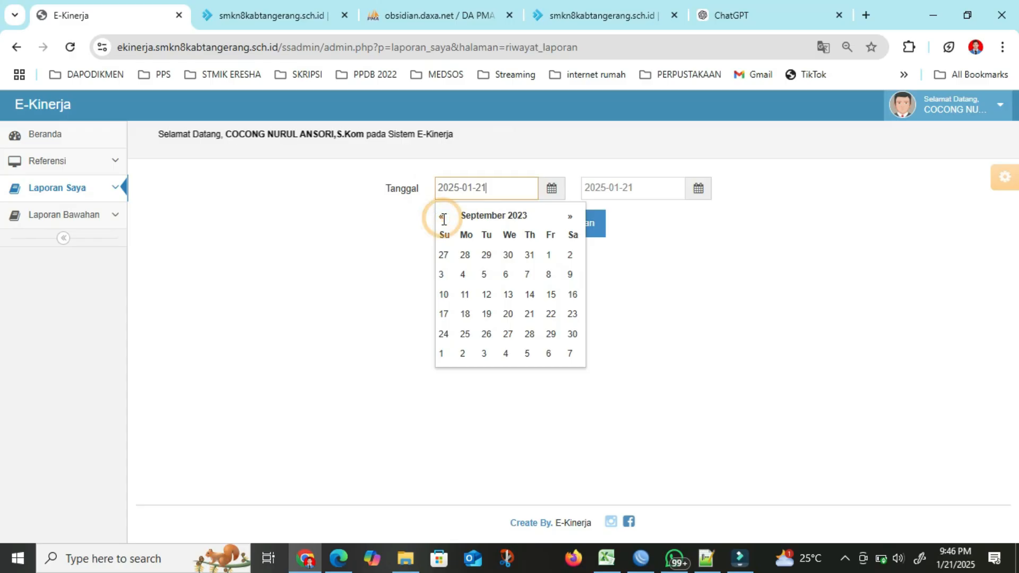
pyautogui.click(466, 255)
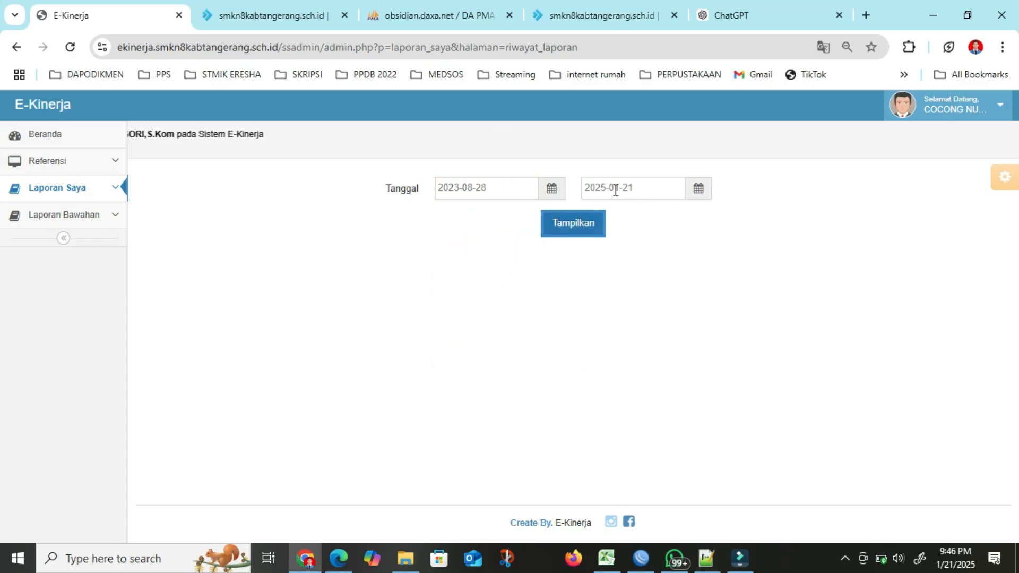
pyautogui.click(587, 225)
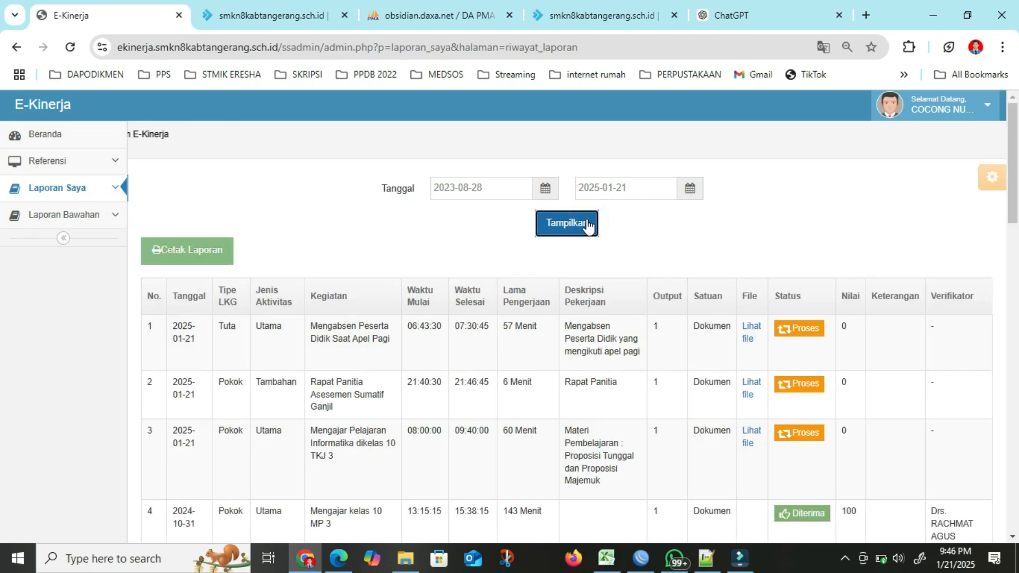
# Look through the listed reports, set the end date of the history to 2025-01-31 and display the reports again.
pyautogui.moveTo(1016, 147); pyautogui.dragTo(1015, 177)
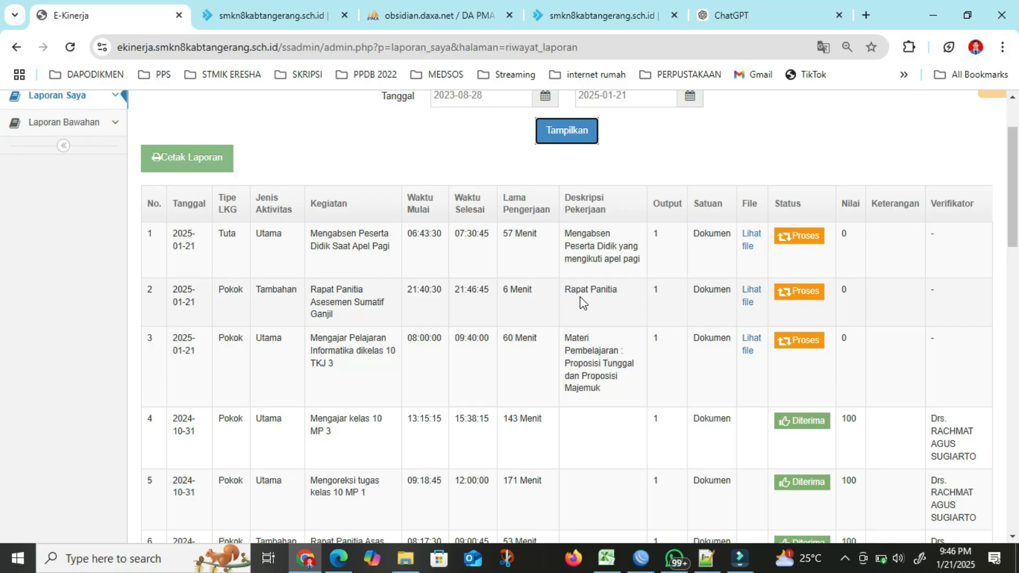
pyautogui.moveTo(1010, 208); pyautogui.dragTo(1015, 173)
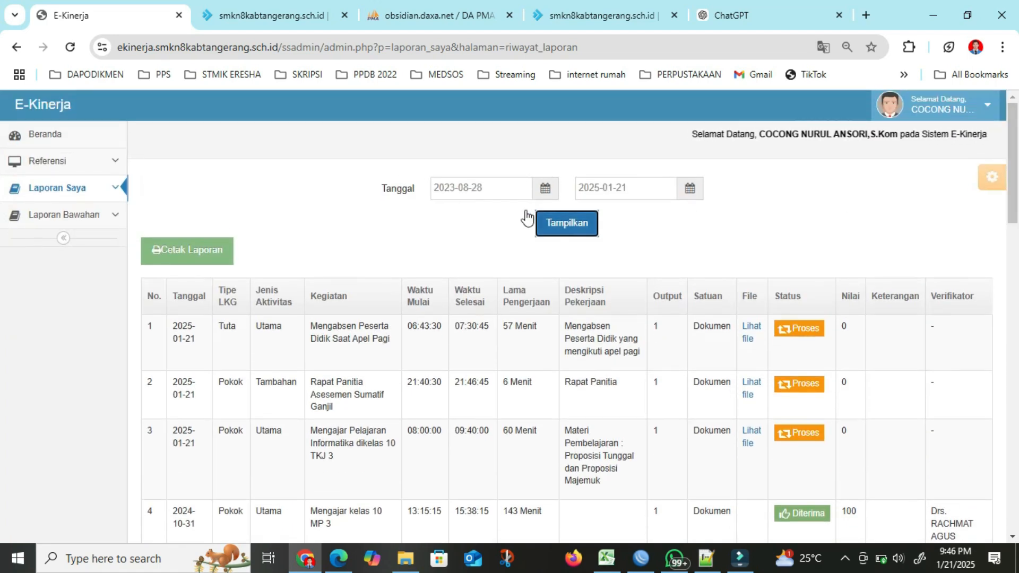
pyautogui.click(625, 192)
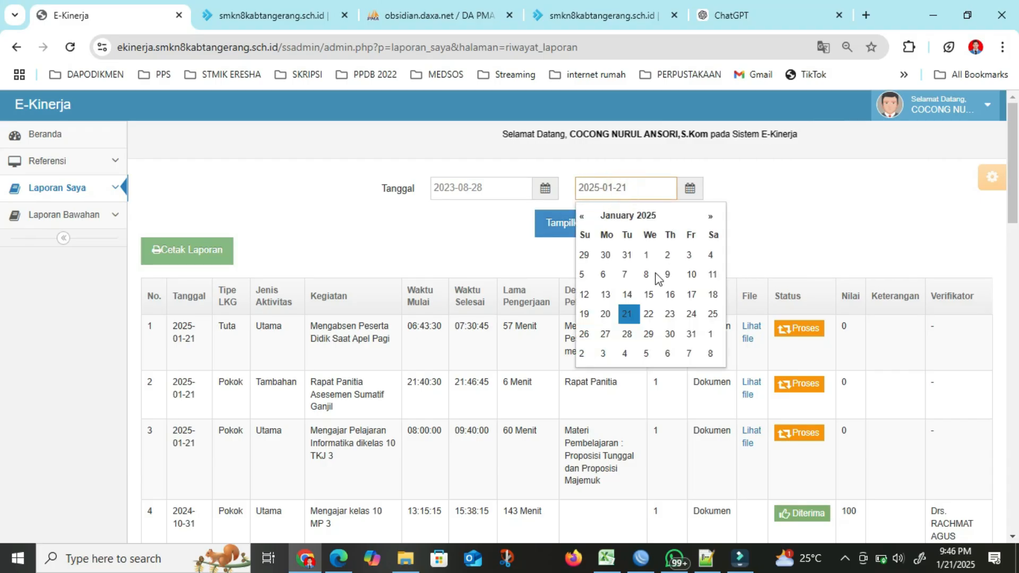
pyautogui.click(693, 335)
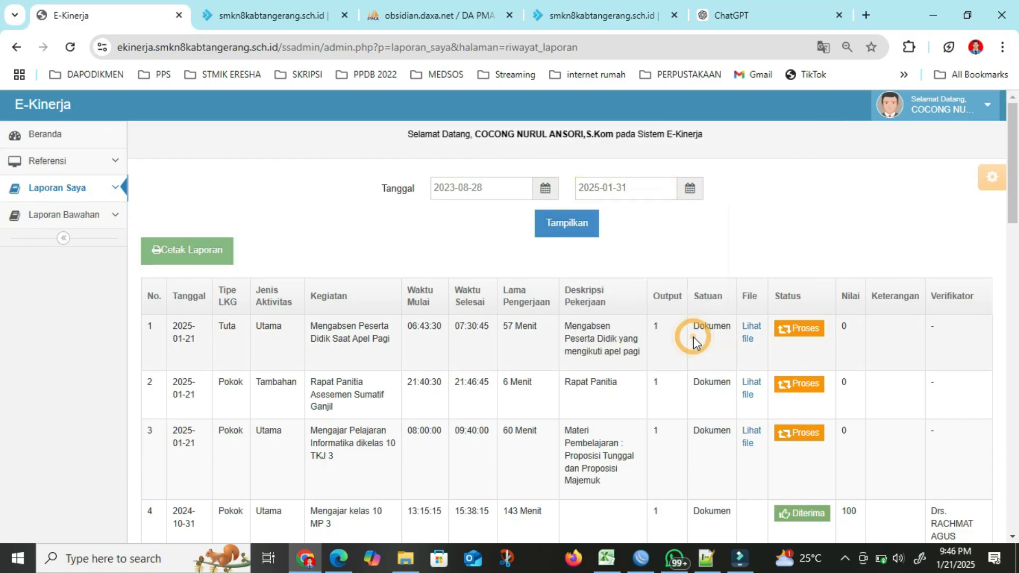
pyautogui.click(565, 236)
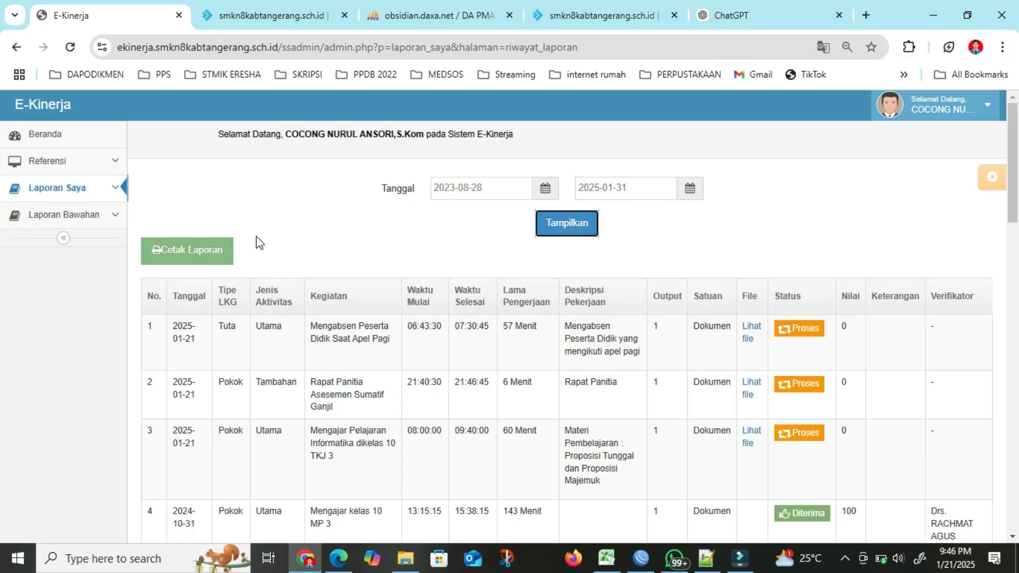
# Open the printable employee activity report for the chosen period, review its pages in the print preview and close the preview without printing.
pyautogui.click(186, 255)
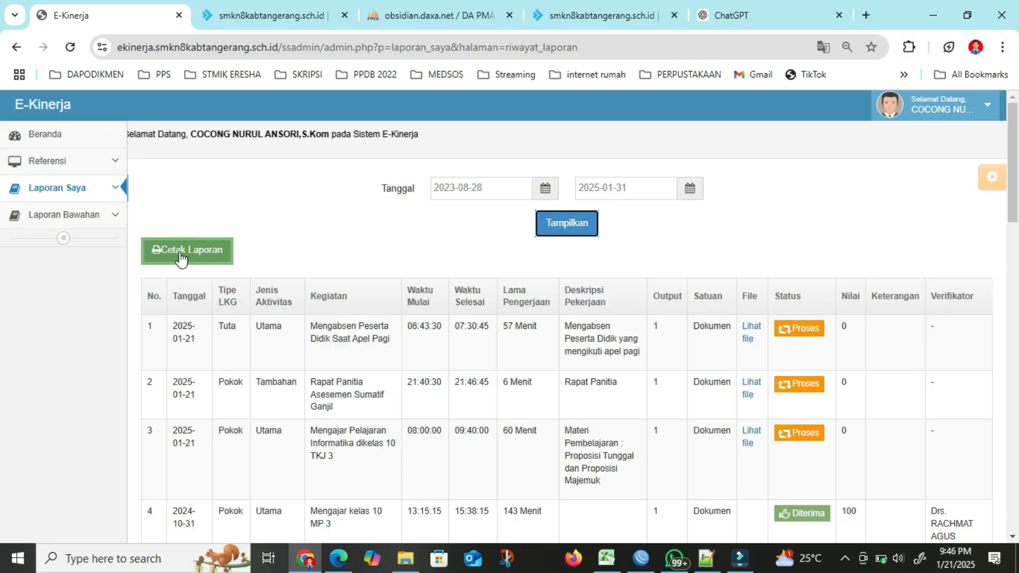
pyautogui.click(181, 256)
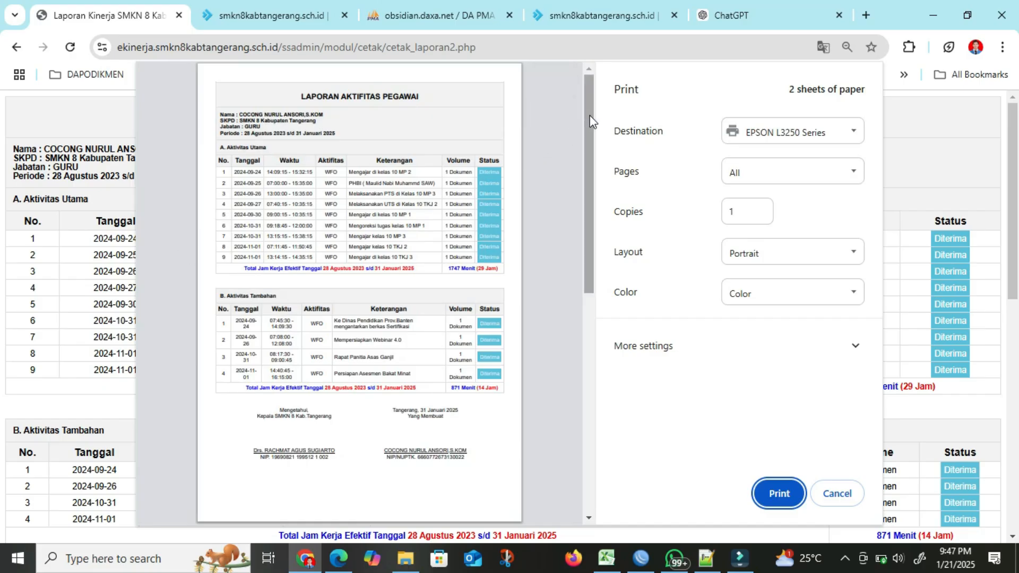
pyautogui.moveTo(593, 122); pyautogui.dragTo(586, 90)
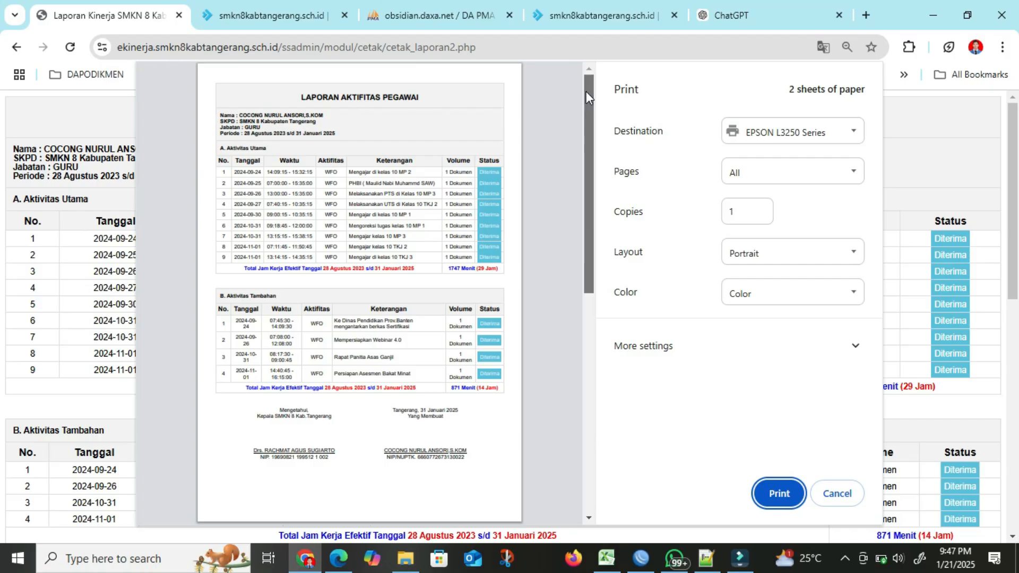
pyautogui.moveTo(586, 92); pyautogui.dragTo(581, 169)
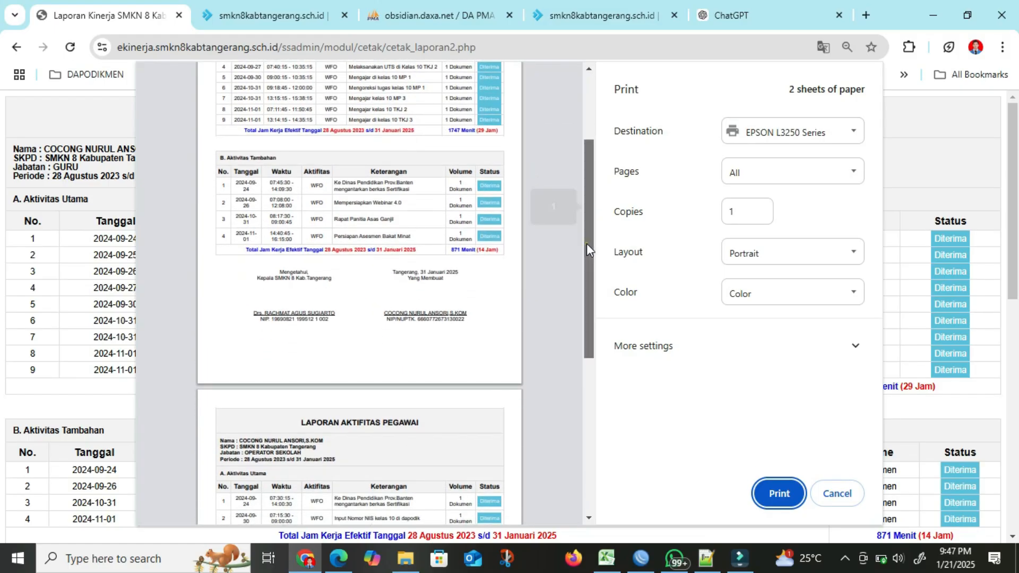
pyautogui.moveTo(587, 243); pyautogui.dragTo(599, 159)
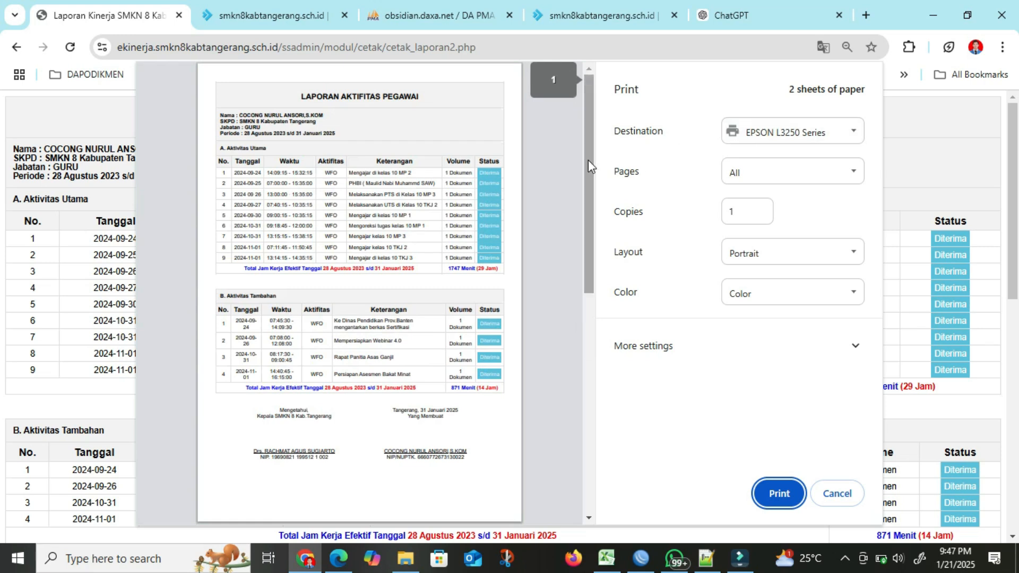
pyautogui.moveTo(587, 159); pyautogui.dragTo(587, 165)
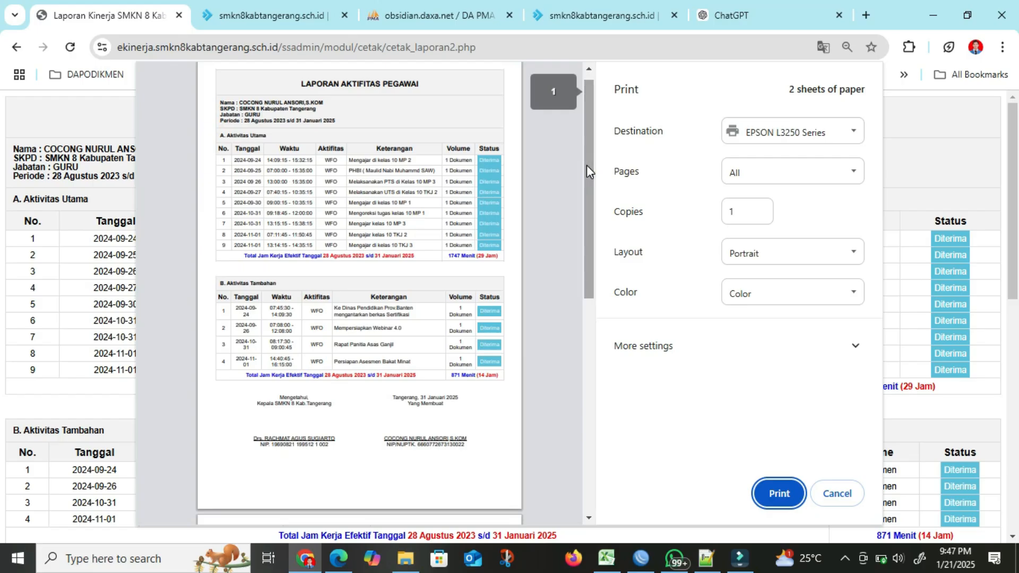
pyautogui.moveTo(588, 193); pyautogui.dragTo(595, 111)
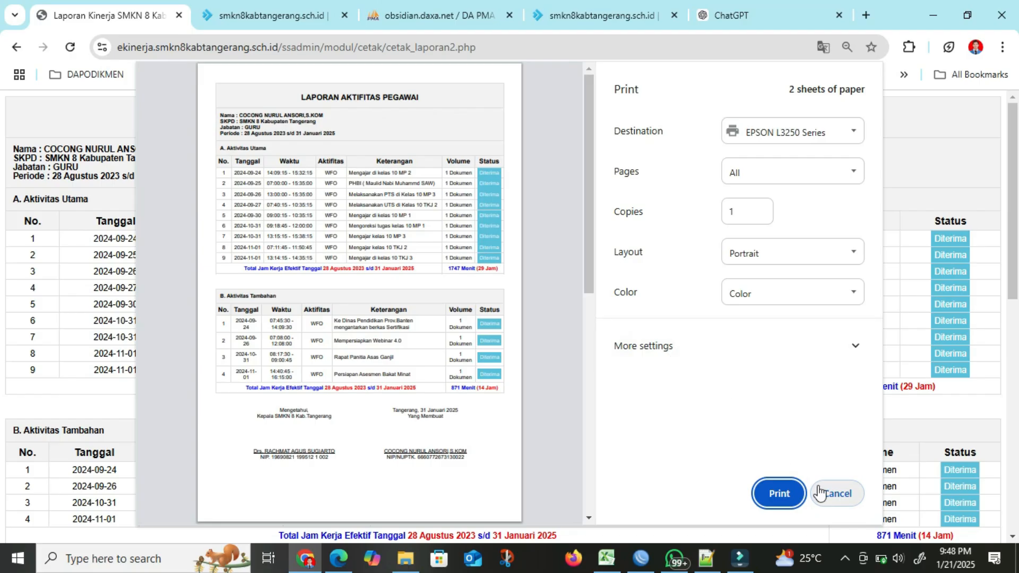
pyautogui.click(831, 498)
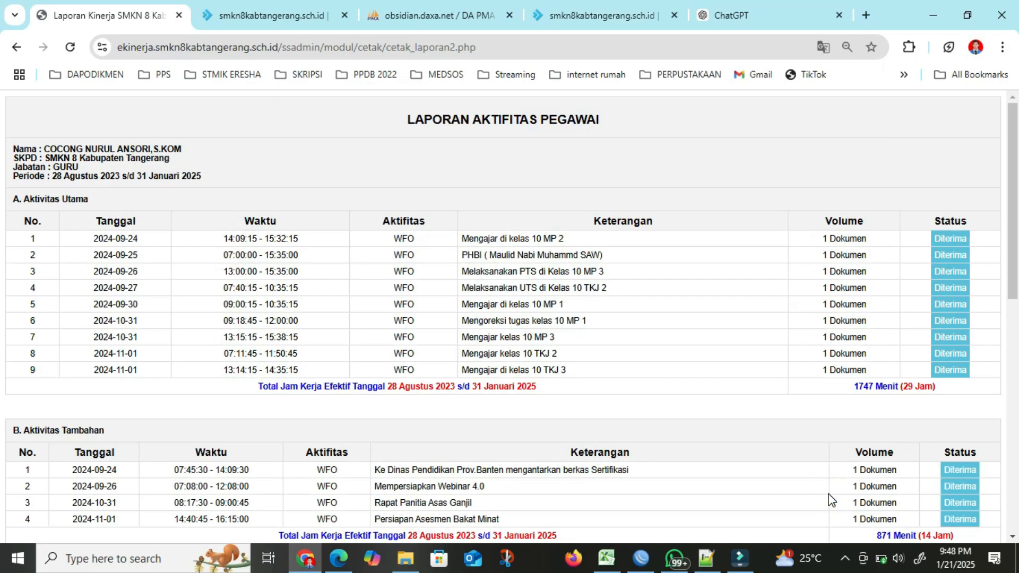